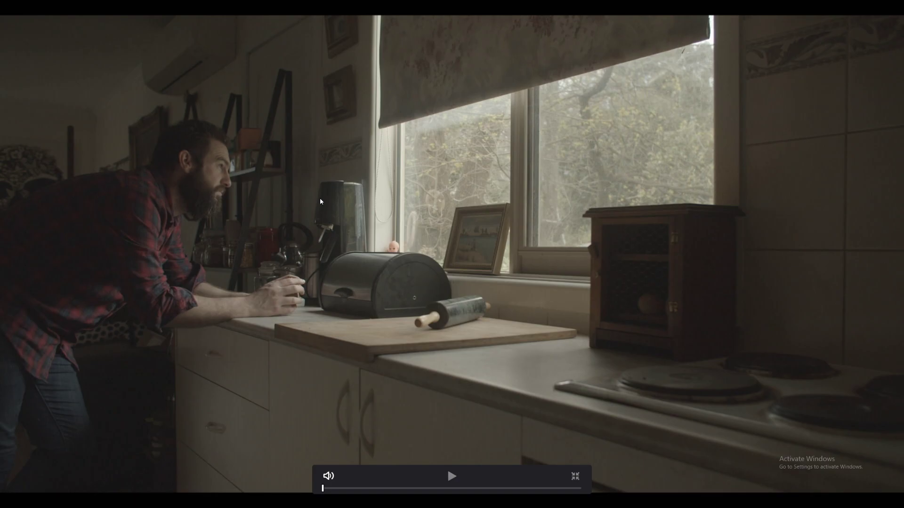
# Step: Leave full-screen playback and switch to the enlarged Enhanced Viewer with Alt+F
pyautogui.press('Escape')
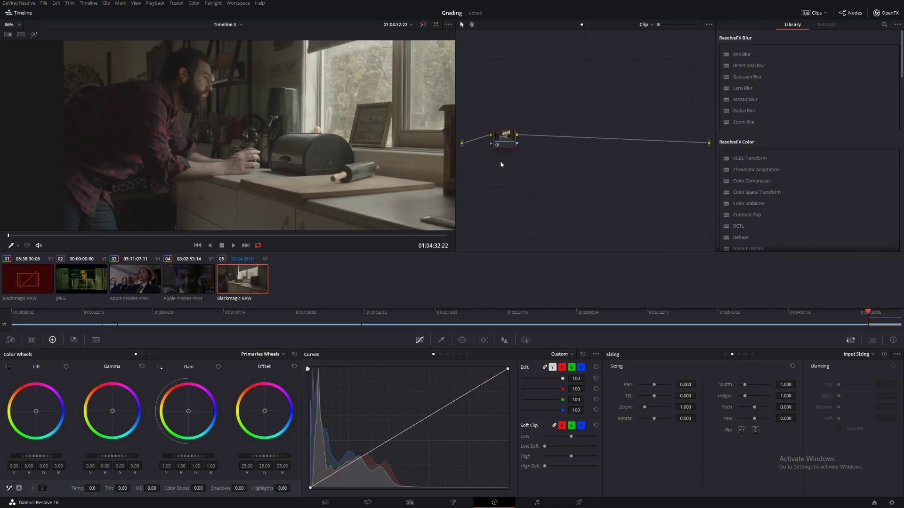
pyautogui.hotkey('alt', 'f')
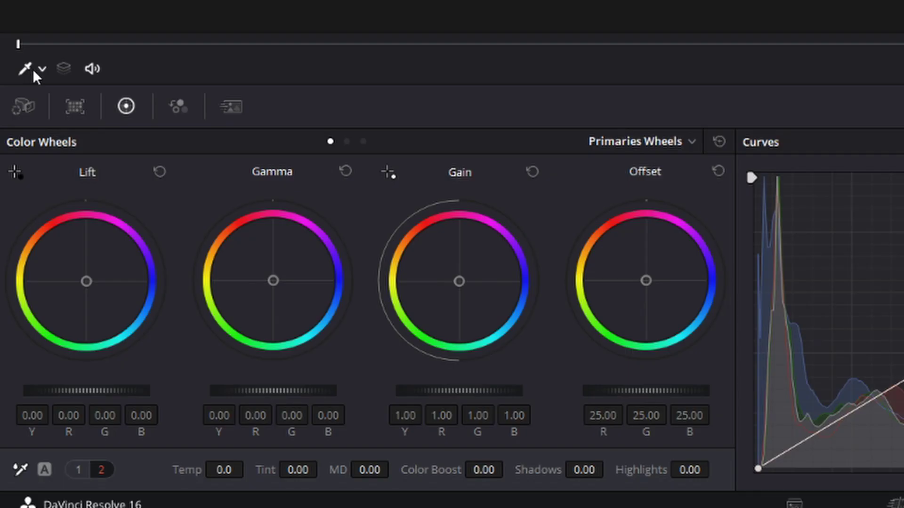
pyautogui.click(34, 72)
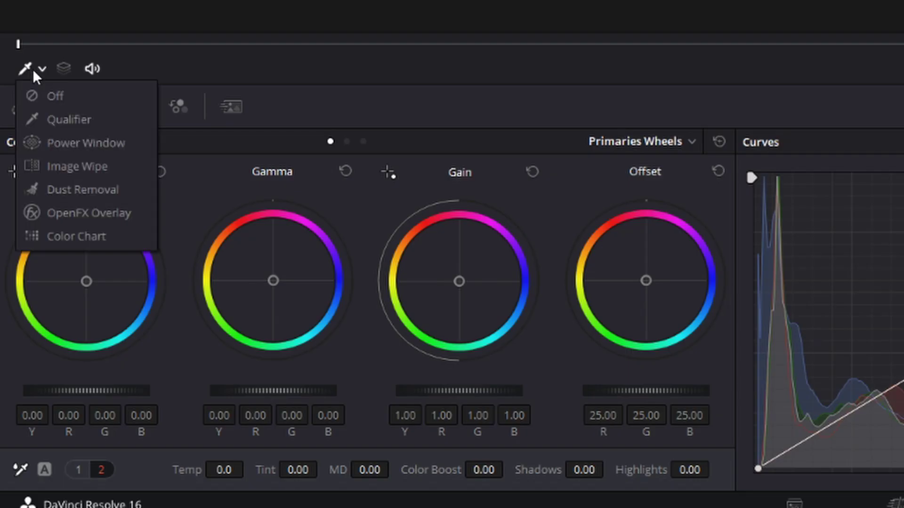
pyautogui.click(68, 119)
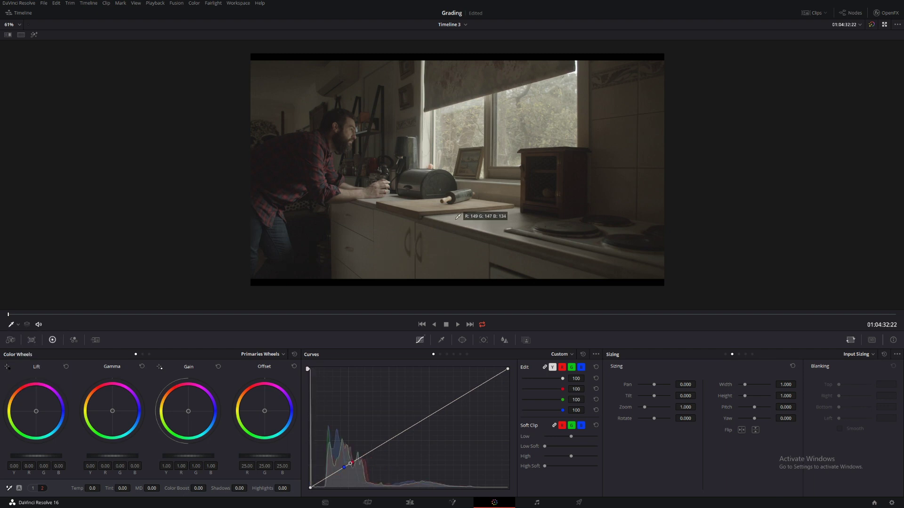
# Step: Set the viewer overlay to Qualifier and turn on Show picker RGB value
pyautogui.click(14, 325)
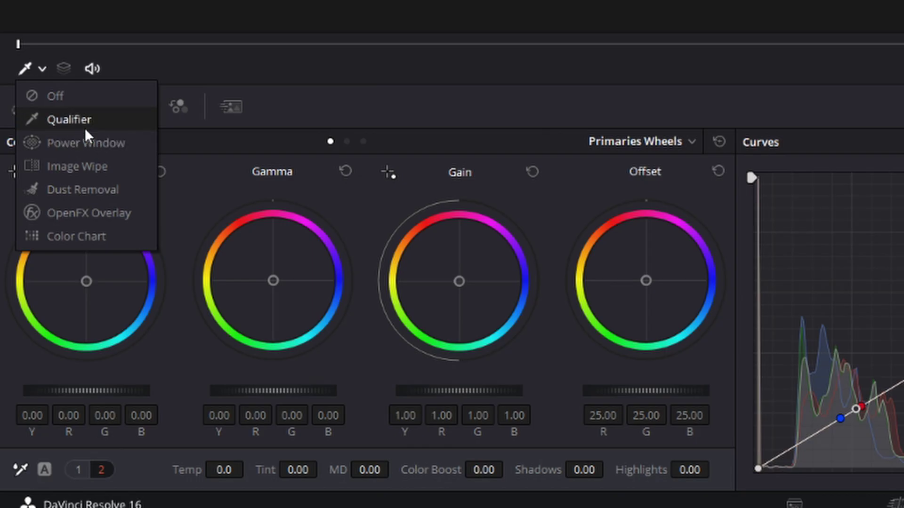
pyautogui.click(28, 345)
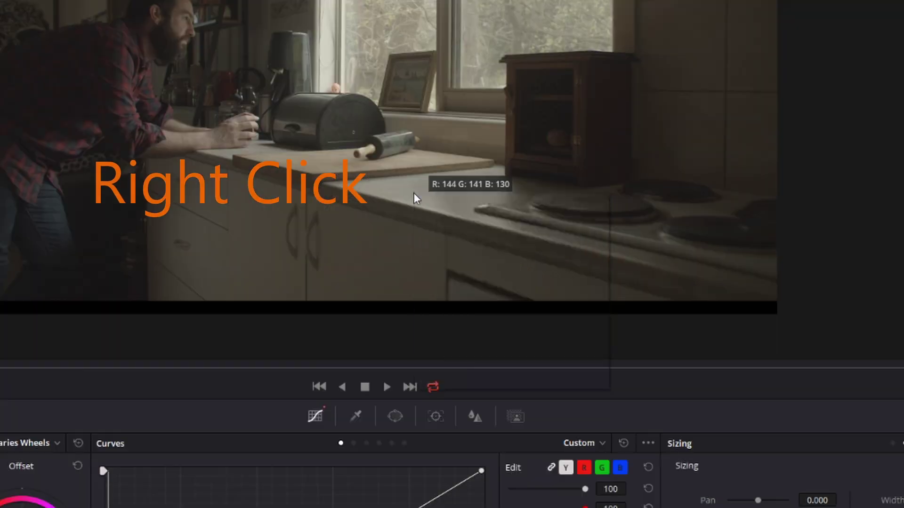
pyautogui.rightClick(471, 220)
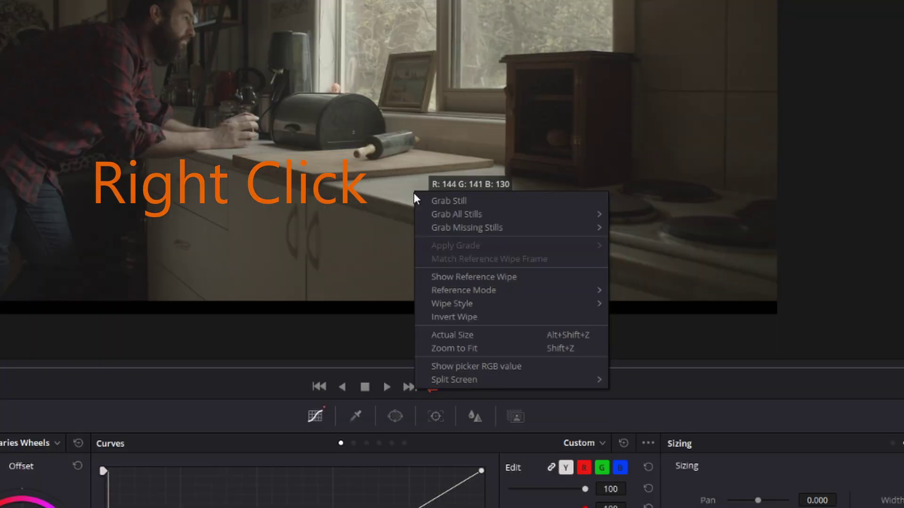
pyautogui.click(497, 367)
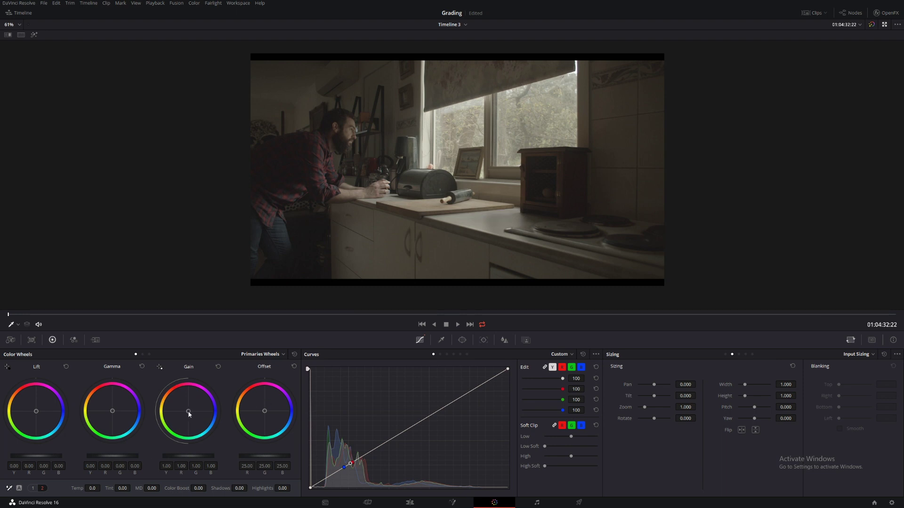
# Step: Push the Gain wheel toward blue (R 0.99, B about 1.06) and save the project
pyautogui.moveTo(189, 414); pyautogui.dragTo(191, 415)
pyautogui.moveTo(188, 414); pyautogui.dragTo(189, 413)
pyautogui.moveTo(189, 414); pyautogui.dragTo(189, 412)
pyautogui.hotkey('ctrl', 's')
# Step: Raise overall saturation to 61.60 on Primaries page 2
pyautogui.click(33, 488)
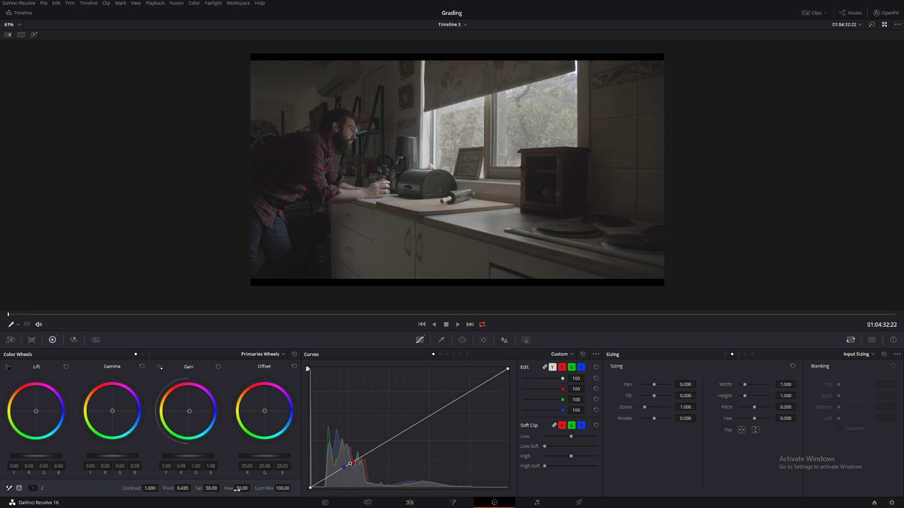
pyautogui.moveTo(212, 489); pyautogui.dragTo(221, 487)
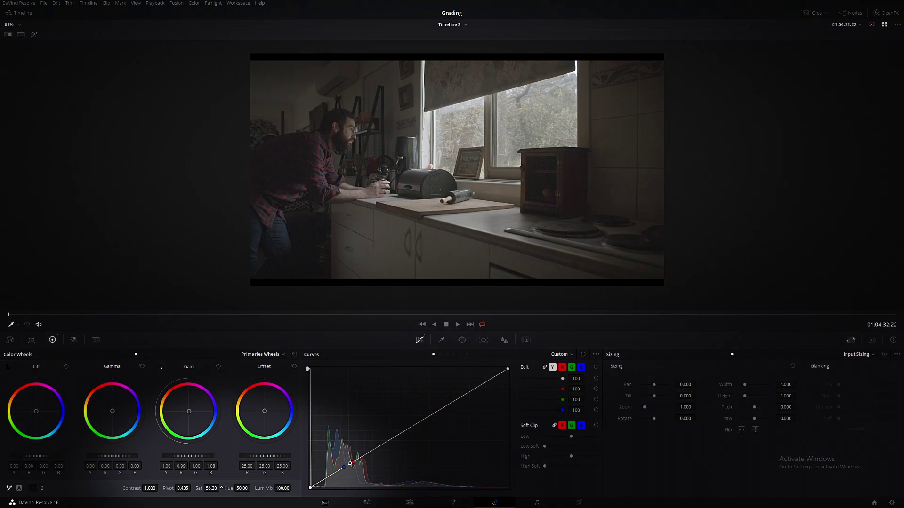
pyautogui.moveTo(221, 488); pyautogui.dragTo(221, 488)
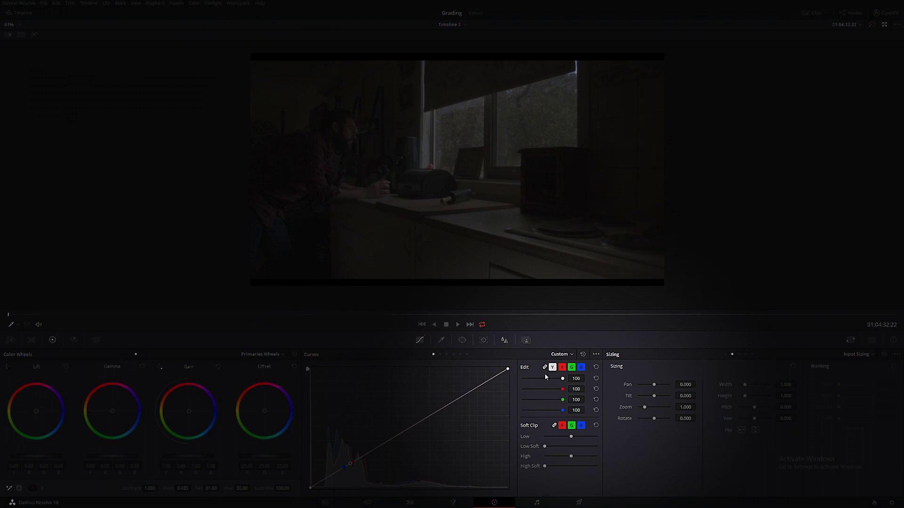
# Step: Add two points to the Y custom curve, lifting the highlights and lowering the shadows
pyautogui.click(544, 369)
pyautogui.click(544, 368)
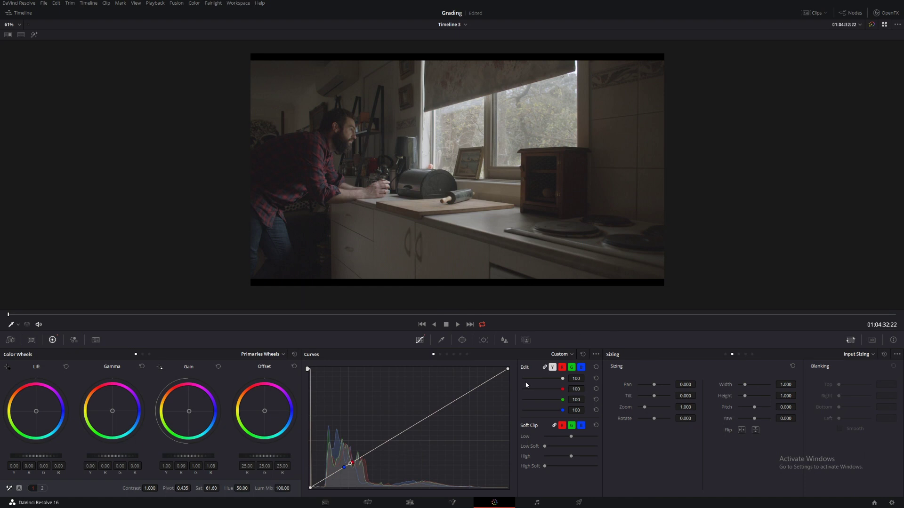
pyautogui.click(352, 465)
pyautogui.click(447, 407)
pyautogui.moveTo(446, 408); pyautogui.dragTo(446, 402)
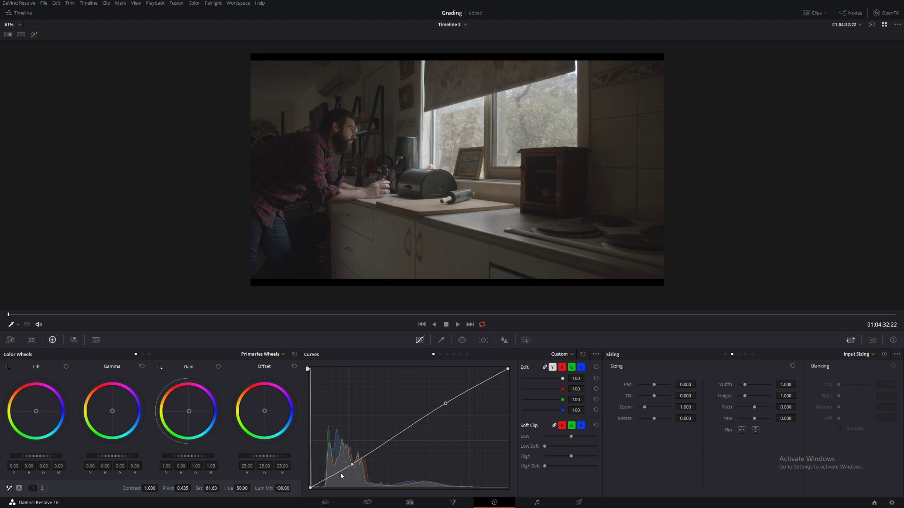
pyautogui.moveTo(352, 465); pyautogui.dragTo(351, 469)
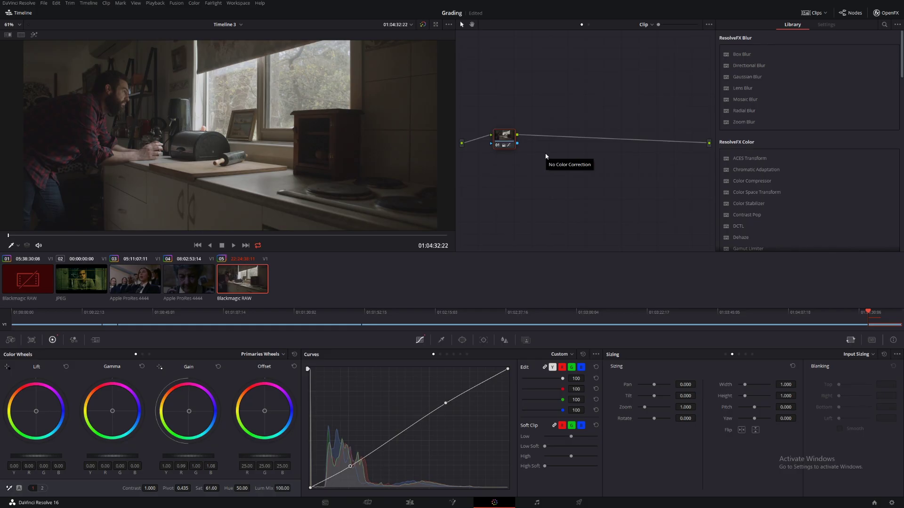
# Step: Add a serial node after 01 and parallel nodes 02, 04–07 into a mixer, then clean up the graph
pyautogui.hotkey('alt', 's')
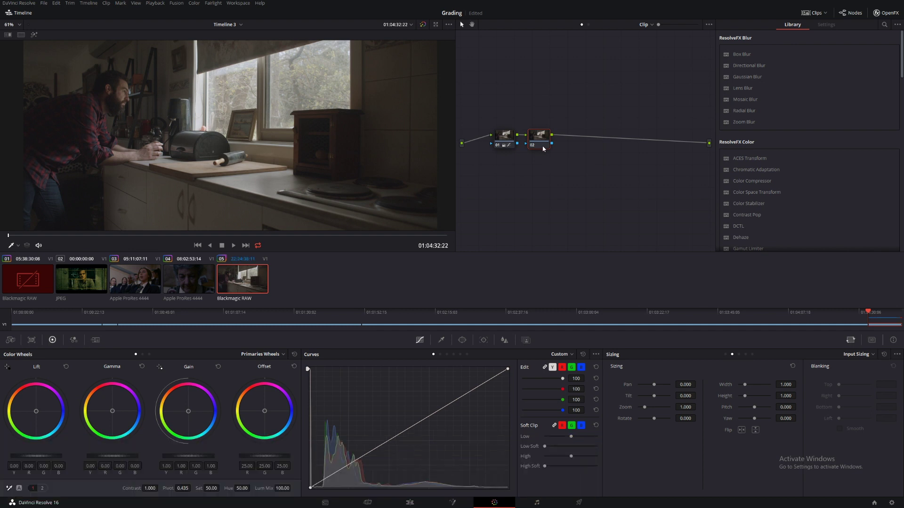
pyautogui.hotkey('alt', 'l')
pyautogui.hotkey('alt', 'l')
pyautogui.hotkey('alt', 'l')
pyautogui.hotkey('alt', 'l')
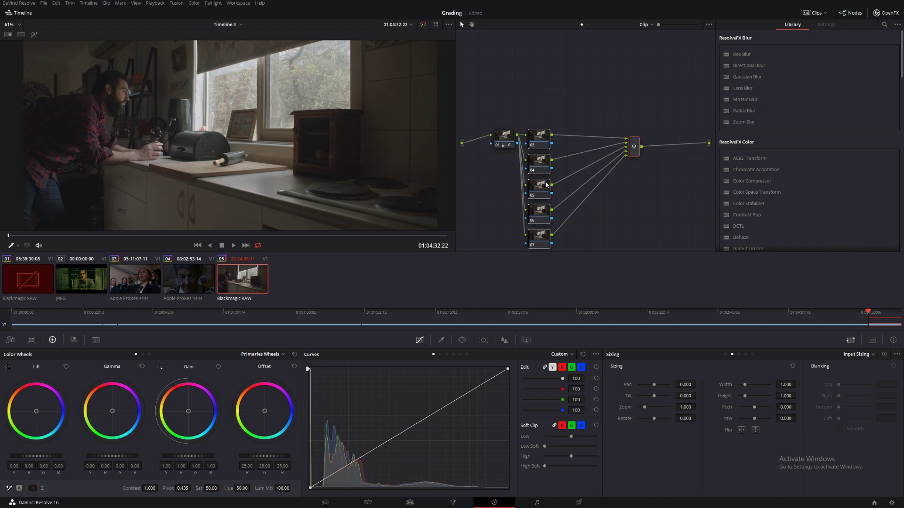
pyautogui.click(549, 154)
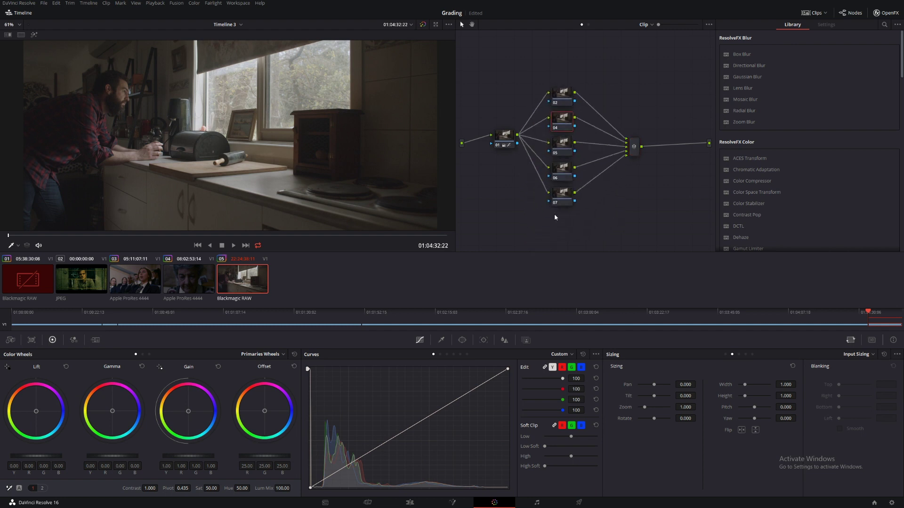
pyautogui.moveTo(565, 191); pyautogui.dragTo(564, 220)
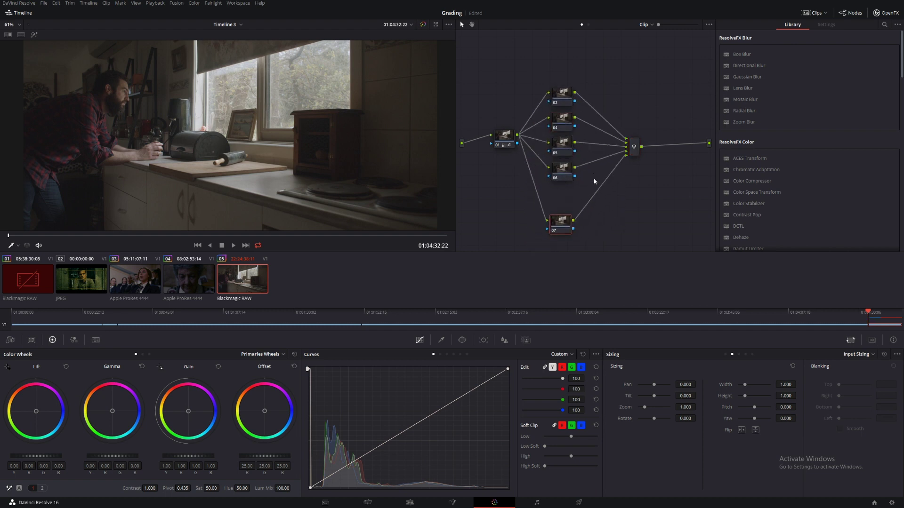
pyautogui.rightClick(622, 70)
pyautogui.click(670, 146)
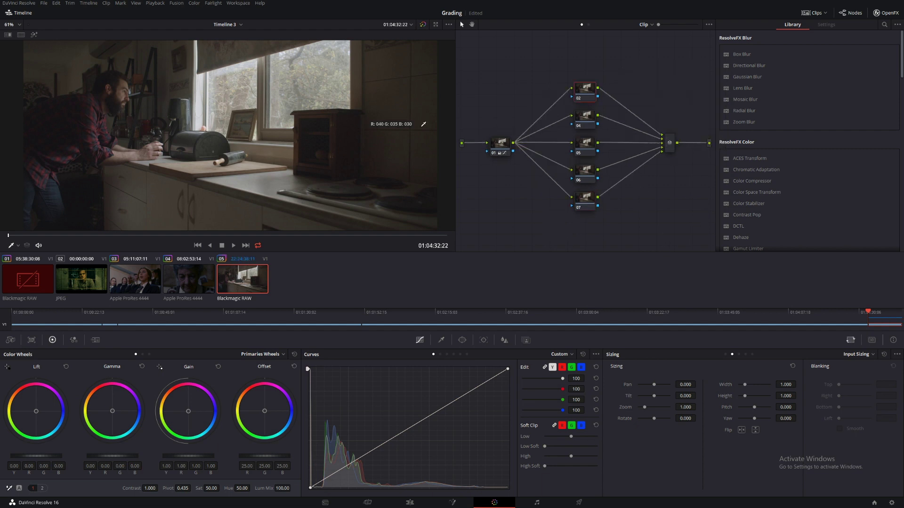
pyautogui.hotkey('alt', 'f')
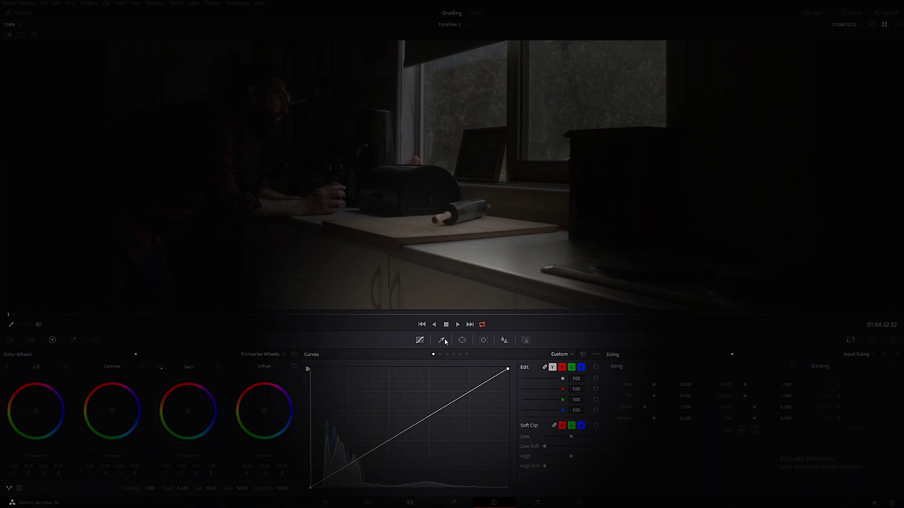
# Step: Sample the man's face skin with the qualifier picker and view the matte in Highlight mode
pyautogui.click(444, 338)
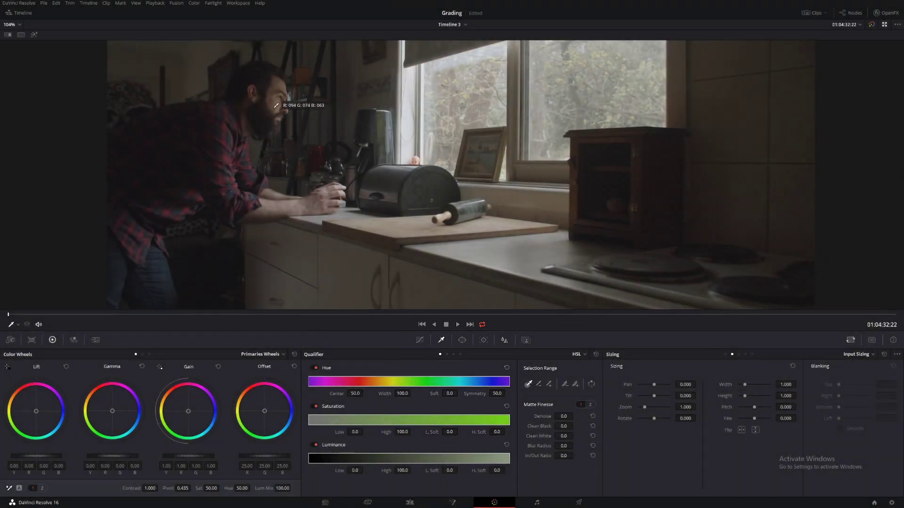
pyautogui.click(276, 105)
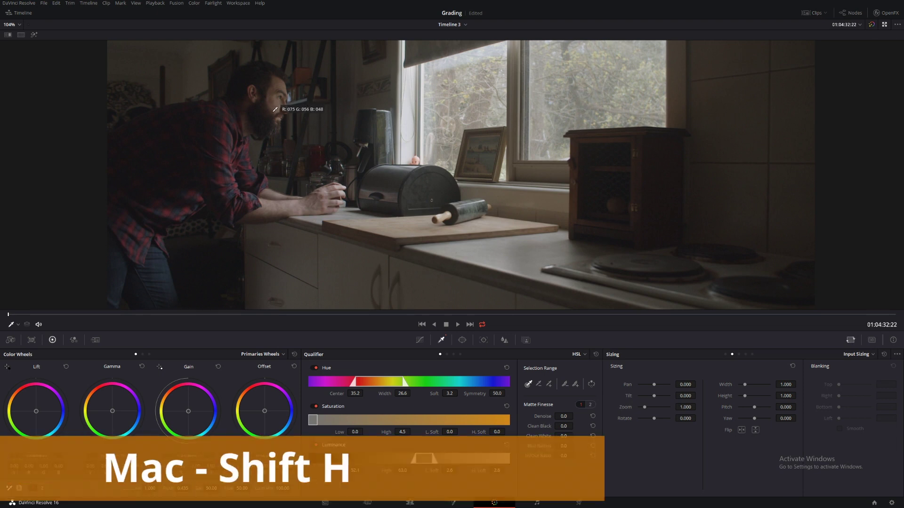
pyautogui.hotkey('shift', 'h')
pyautogui.hotkey('shift', 'h')
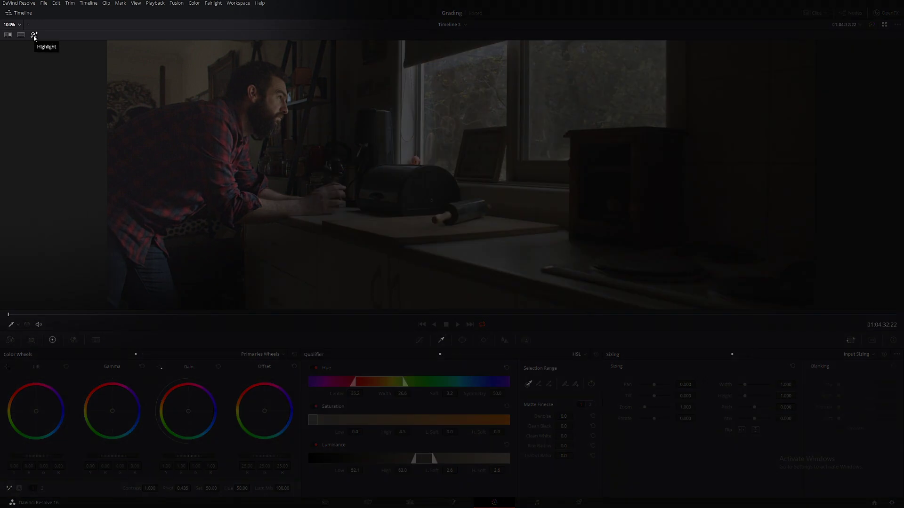
pyautogui.click(34, 36)
pyautogui.click(33, 36)
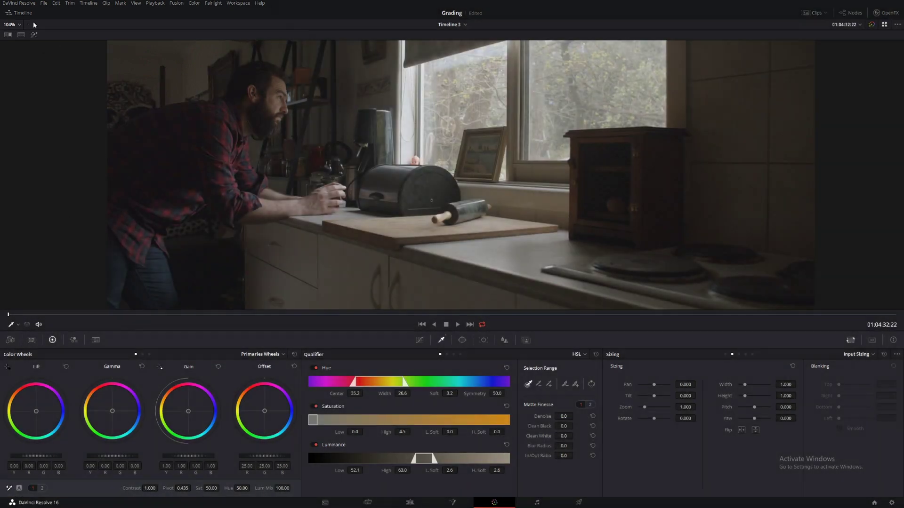
pyautogui.click(34, 36)
pyautogui.hotkey('alt', 'f')
pyautogui.hotkey('alt', 'f')
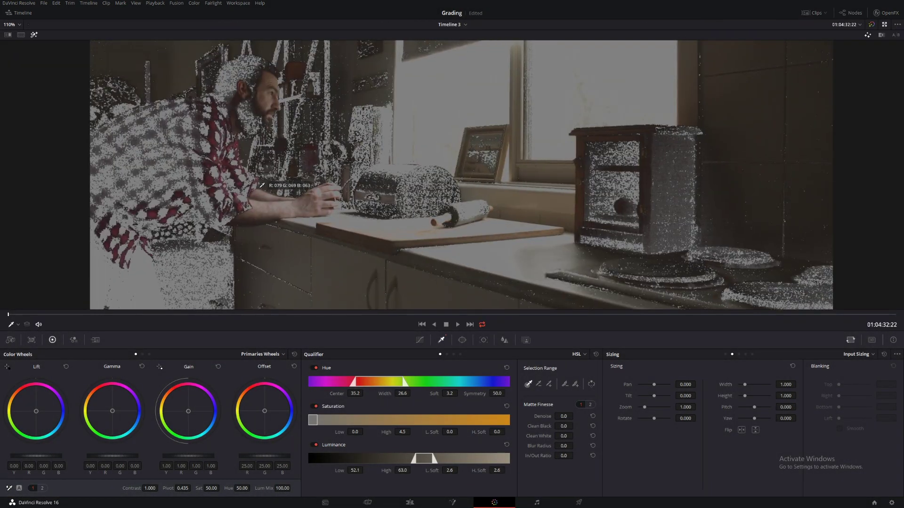
pyautogui.scroll(3, 374, 196)
pyautogui.scroll(1, 374, 196)
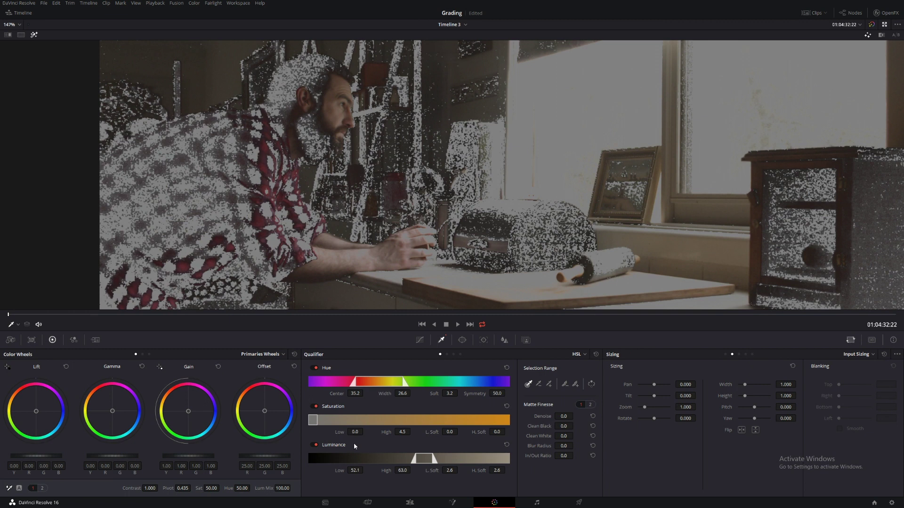
# Step: Raise saturation and luminance lows, set hue width 20.4, center 39.6, and clean white 6.7
pyautogui.moveTo(359, 432); pyautogui.dragTo(365, 431)
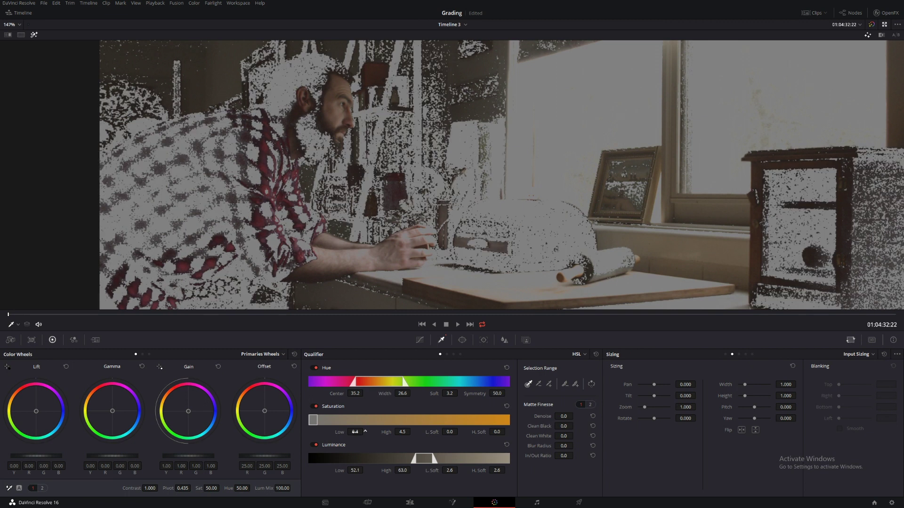
pyautogui.moveTo(359, 470); pyautogui.dragTo(365, 470)
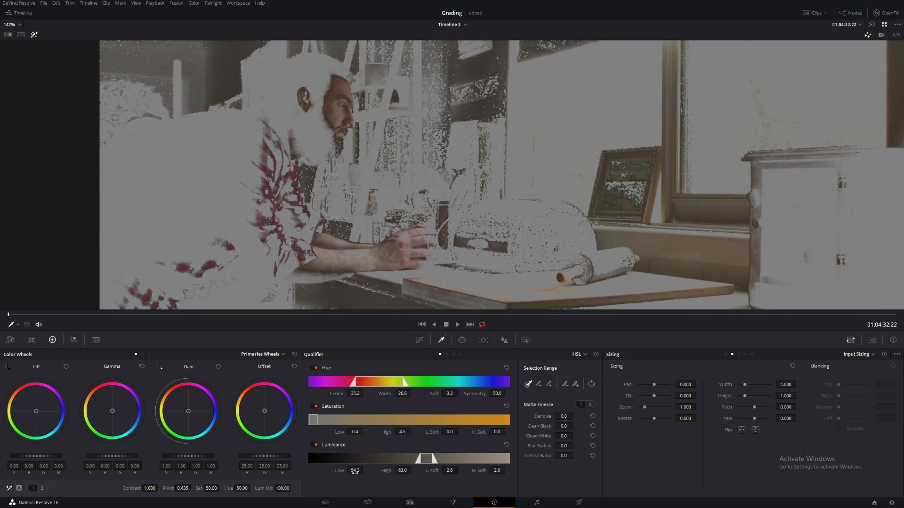
pyautogui.moveTo(402, 394); pyautogui.dragTo(412, 393)
pyautogui.moveTo(350, 393); pyautogui.dragTo(389, 383)
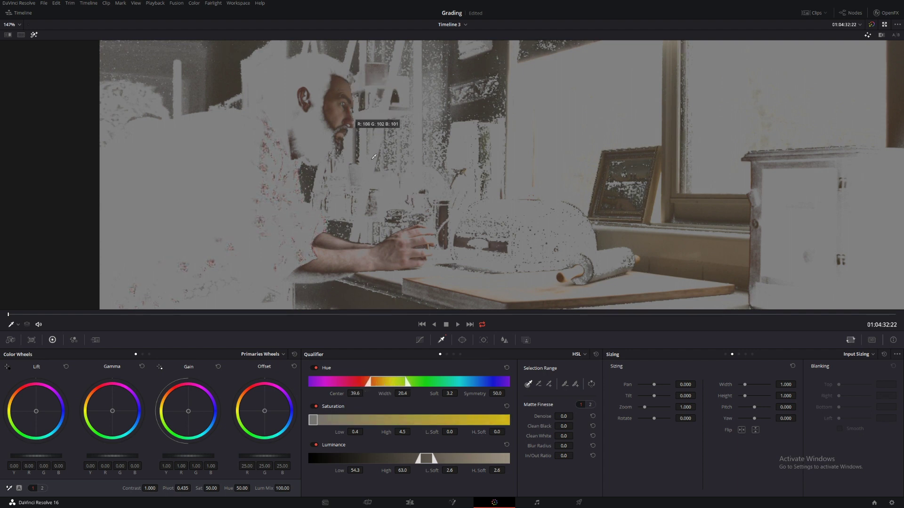
pyautogui.moveTo(544, 436); pyautogui.dragTo(563, 426)
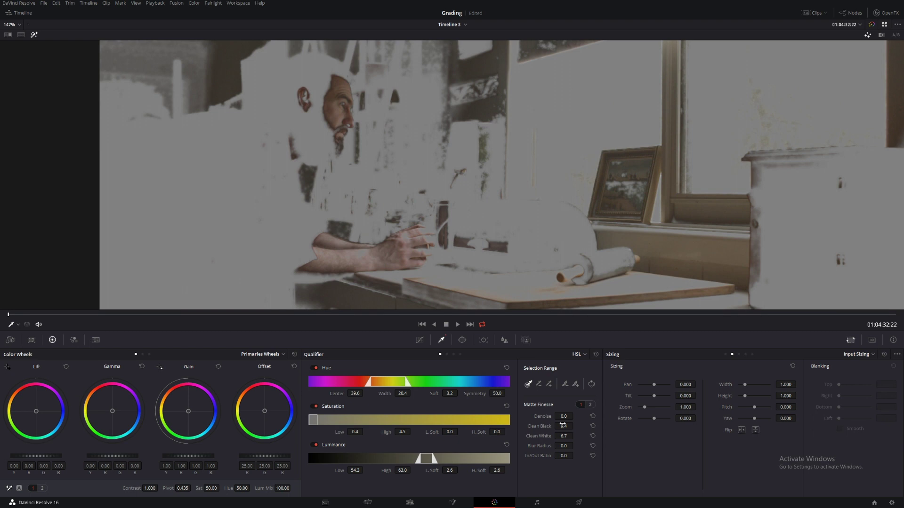
# Step: Start a Pen window and outline the man's hand and arm with points
pyautogui.click(461, 340)
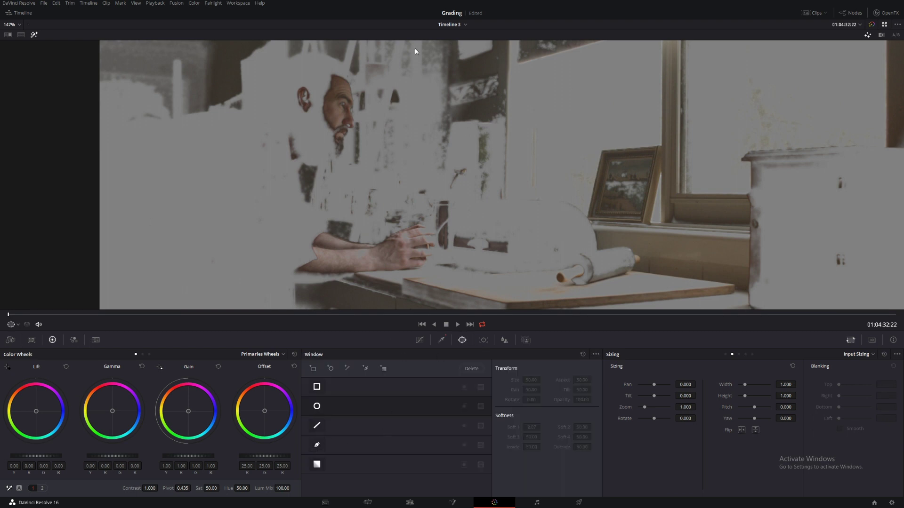
pyautogui.click(317, 445)
pyautogui.click(279, 276)
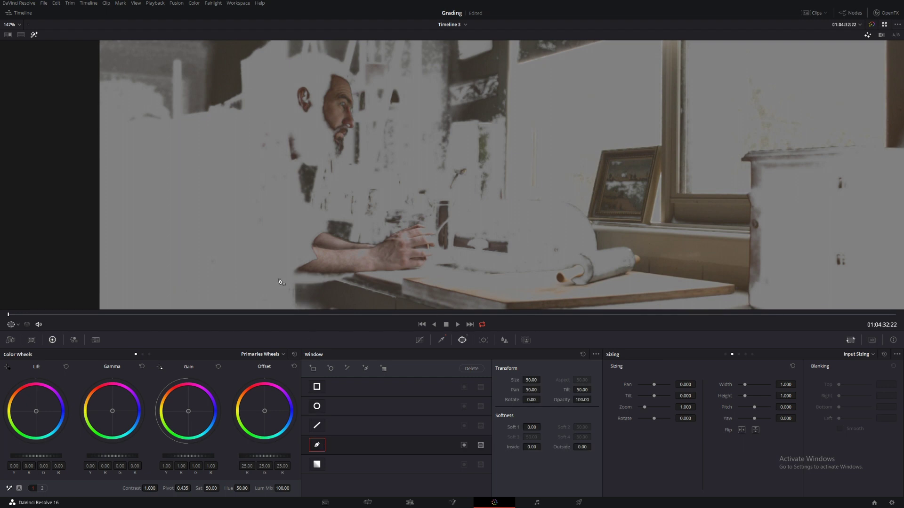
pyautogui.click(328, 275)
pyautogui.click(379, 275)
pyautogui.click(434, 267)
pyautogui.click(448, 219)
pyautogui.click(403, 215)
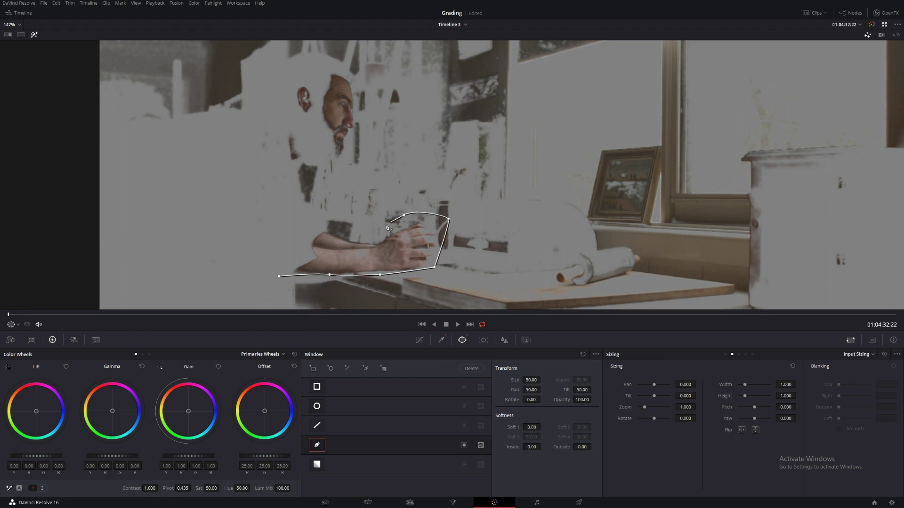
pyautogui.click(374, 228)
pyautogui.click(307, 204)
# Step: Continue the outline around the head and back, close it, and soften it to inside 7.08, outside 1.46
pyautogui.click(297, 170)
pyautogui.click(363, 143)
pyautogui.click(376, 80)
pyautogui.click(314, 56)
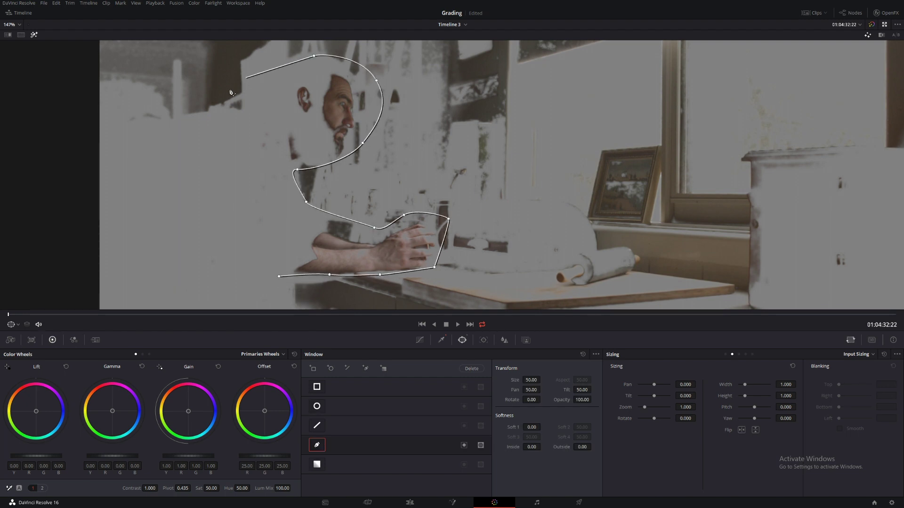
pyautogui.click(226, 97)
pyautogui.click(249, 202)
pyautogui.click(282, 229)
pyautogui.click(279, 276)
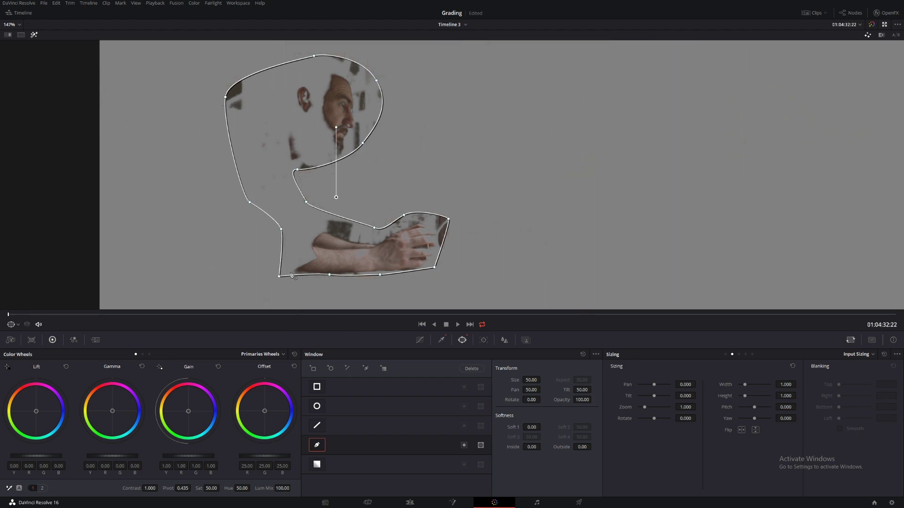
pyautogui.moveTo(543, 446); pyautogui.dragTo(527, 447)
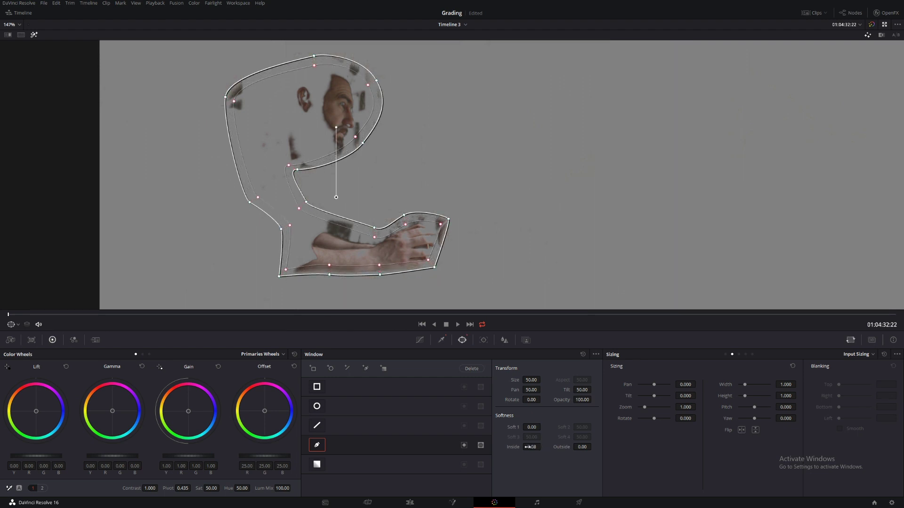
pyautogui.moveTo(582, 447); pyautogui.dragTo(593, 447)
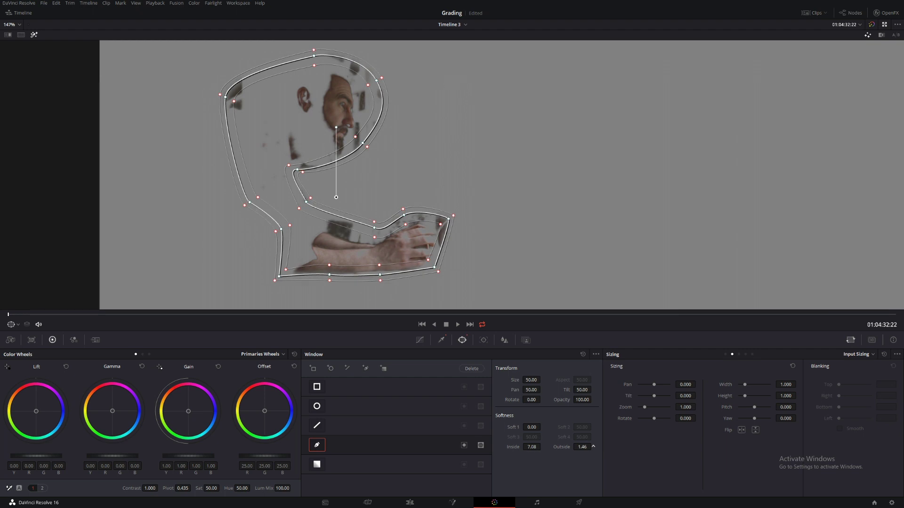
# Step: Return to the skin qualifier and preview the isolated skin matte with Highlight
pyautogui.click(442, 340)
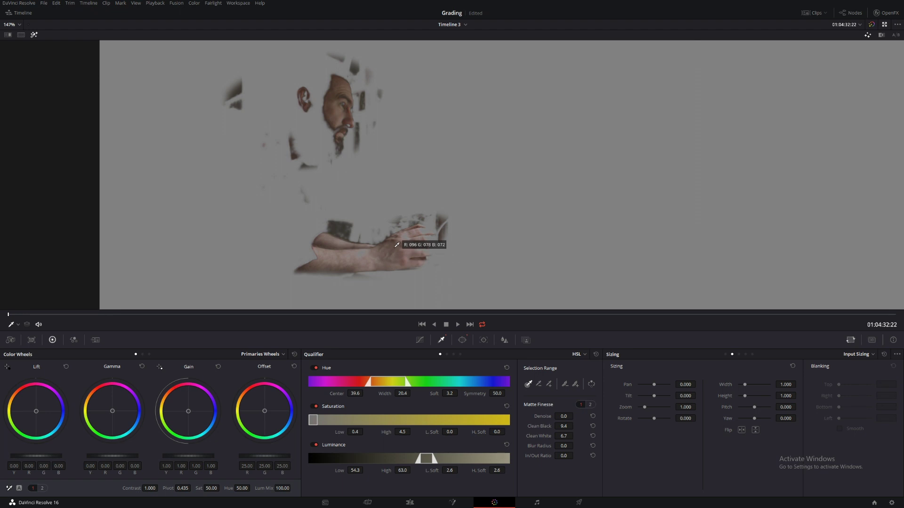
pyautogui.hotkey('shift', 'h')
pyautogui.scroll(5, 394, 230)
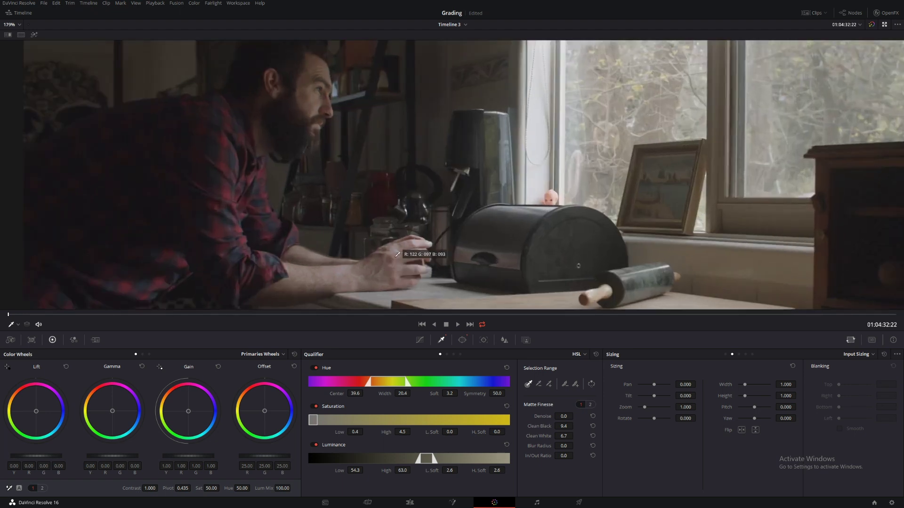
pyautogui.scroll(8, 391, 212)
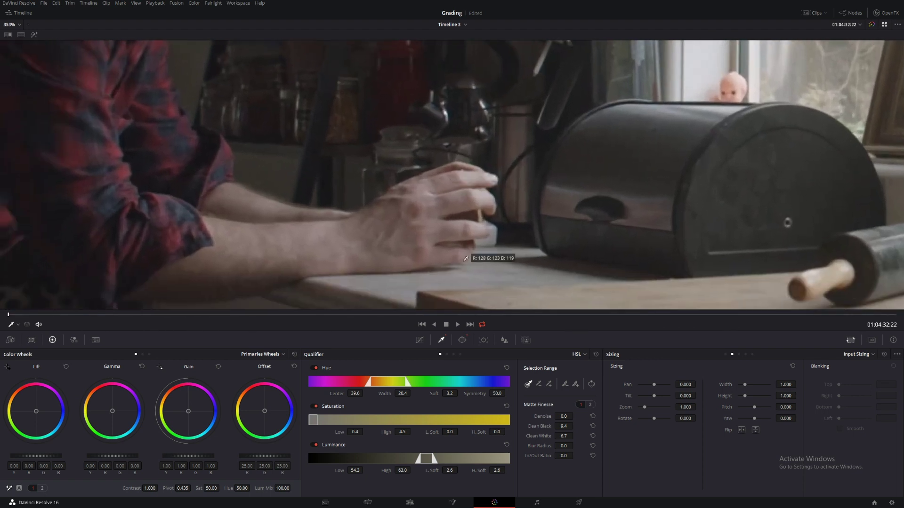
pyautogui.hotkey('shift', 'h')
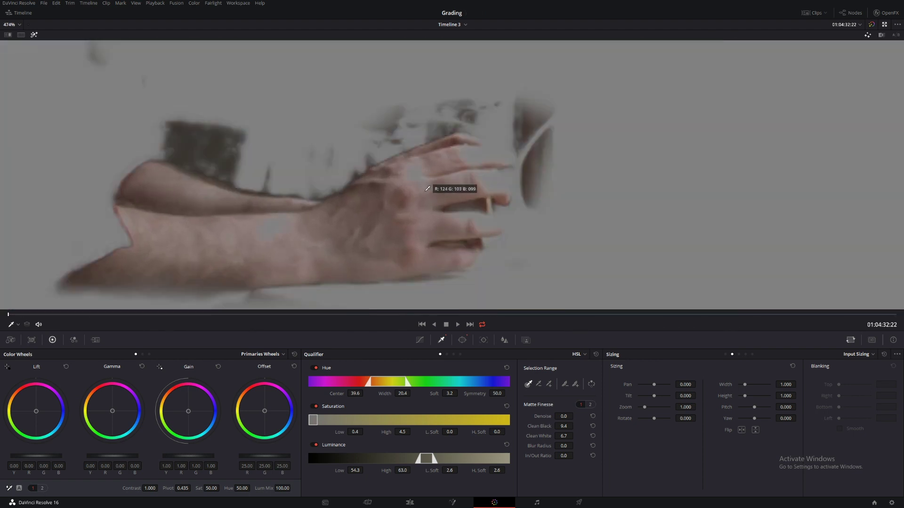
pyautogui.hotkey('shift', 'h')
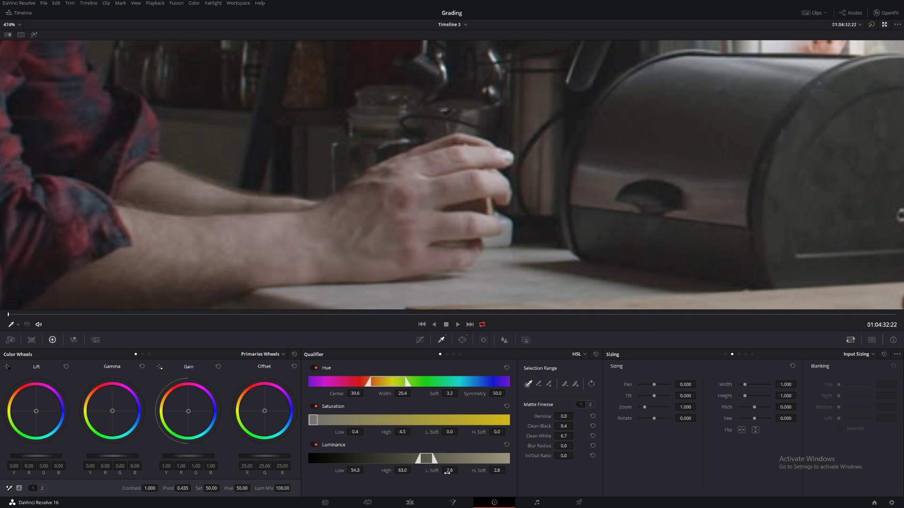
pyautogui.hotkey('shift', 'h')
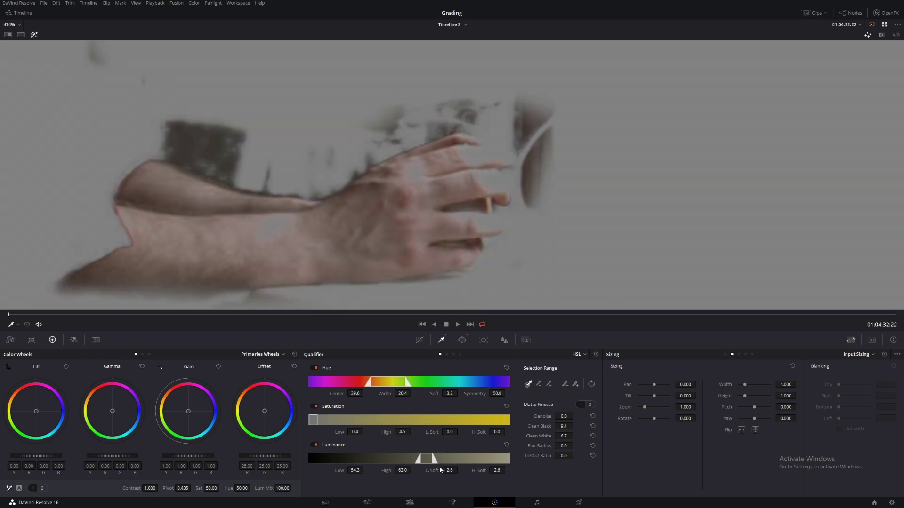
# Step: Adjust the luminance range and hue to width 24.5, and set blur radius 25.5 and clean black 12.0
pyautogui.moveTo(401, 470); pyautogui.dragTo(420, 470)
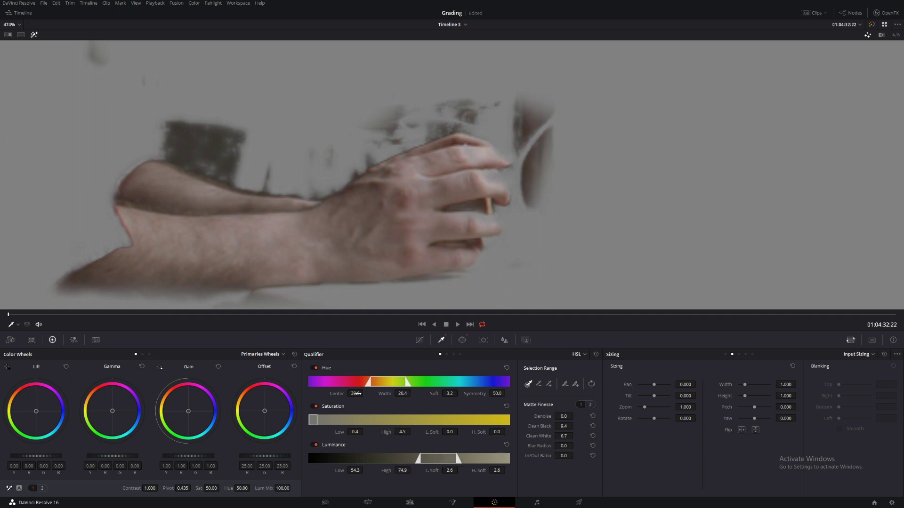
pyautogui.moveTo(355, 393); pyautogui.dragTo(412, 393)
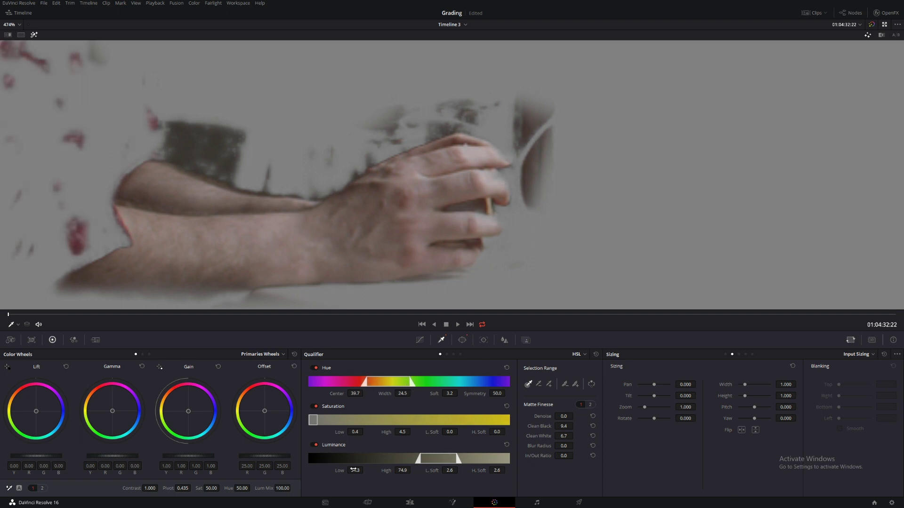
pyautogui.moveTo(353, 469); pyautogui.dragTo(365, 470)
pyautogui.scroll(-6, 339, 215)
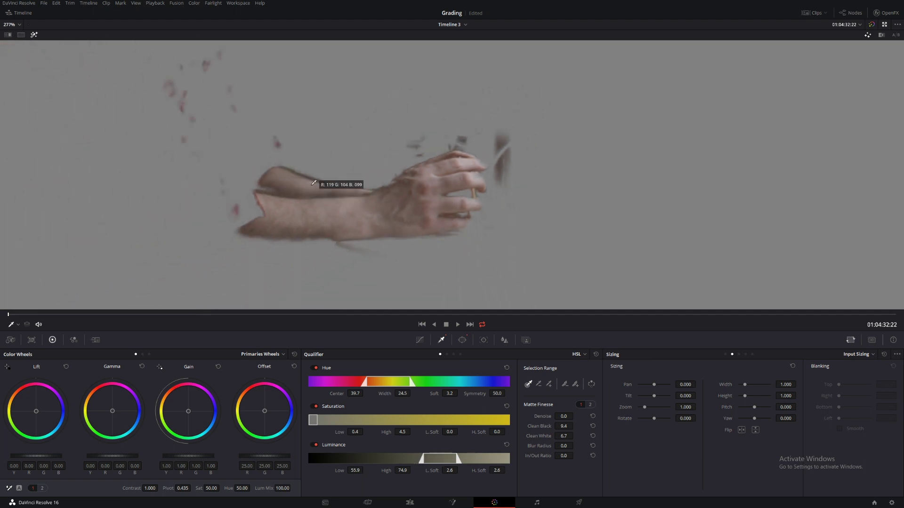
pyautogui.scroll(-1, 428, 205)
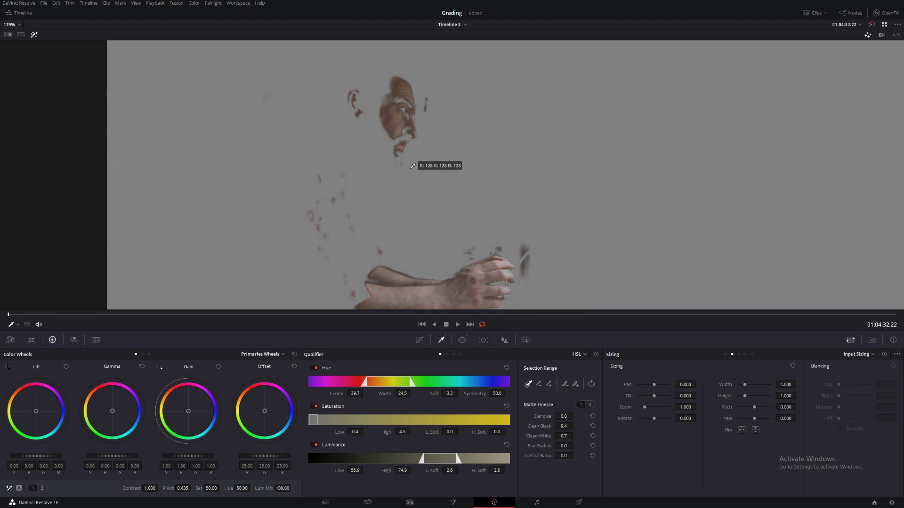
pyautogui.moveTo(575, 445); pyautogui.dragTo(575, 445)
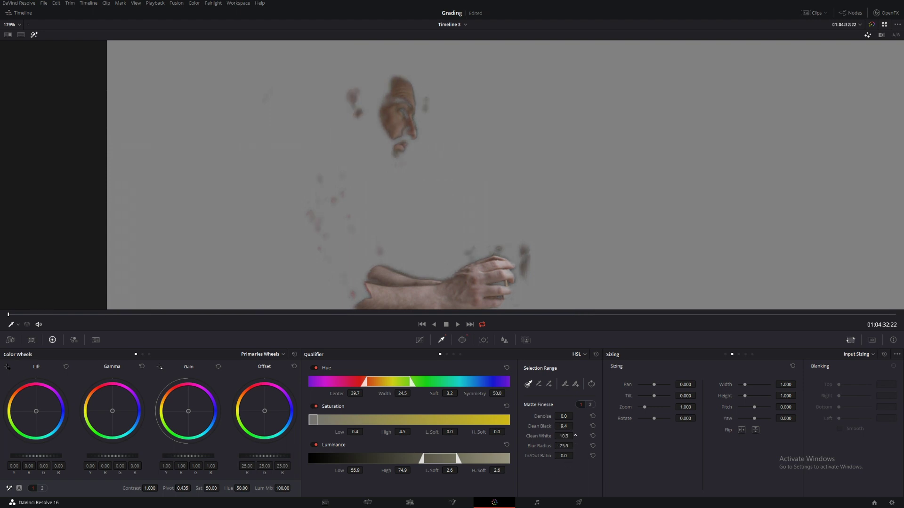
pyautogui.moveTo(564, 426); pyautogui.dragTo(563, 427)
pyautogui.moveTo(364, 470); pyautogui.dragTo(365, 469)
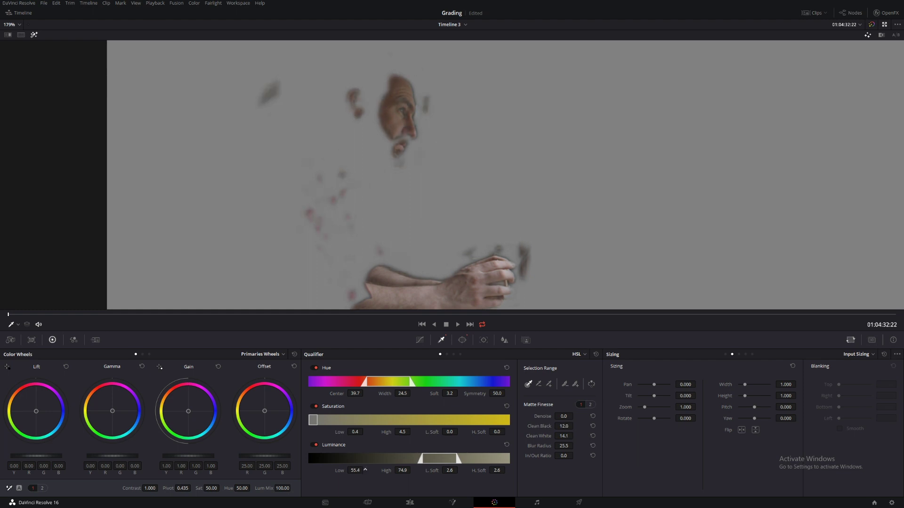
pyautogui.hotkey('shift', 'h')
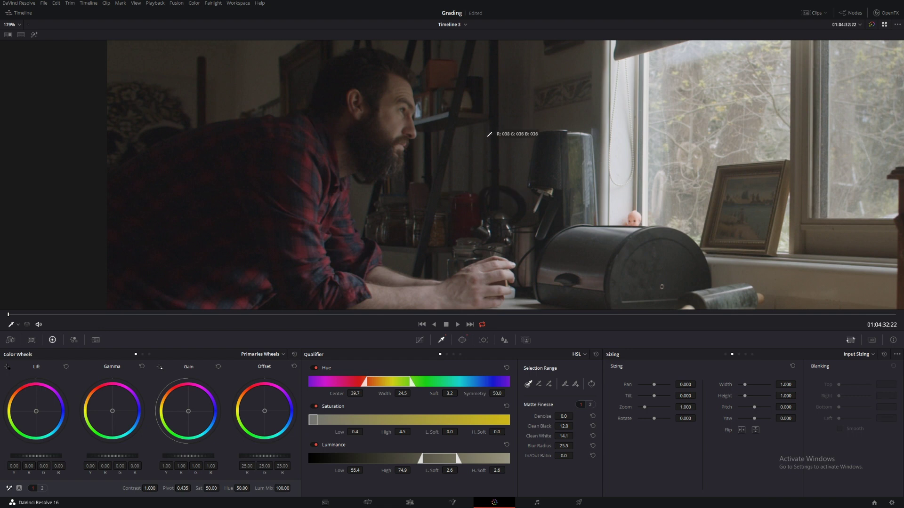
# Step: Exit the Enhanced Viewer to restore the normal full-frame layout
pyautogui.hotkey('alt', 'f')
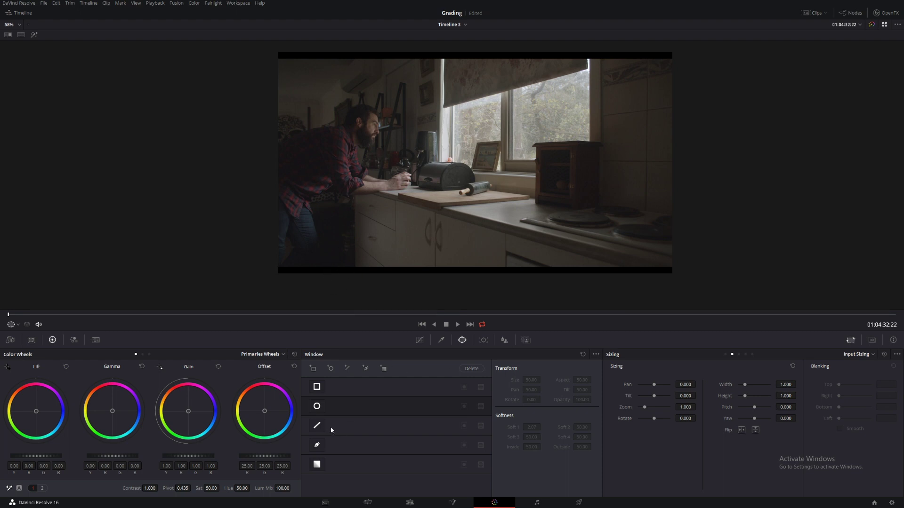
# Step: Draw a new Pen window from below the man, up along the counter toward the shelf
pyautogui.click(317, 445)
pyautogui.click(253, 273)
pyautogui.click(316, 287)
pyautogui.click(343, 221)
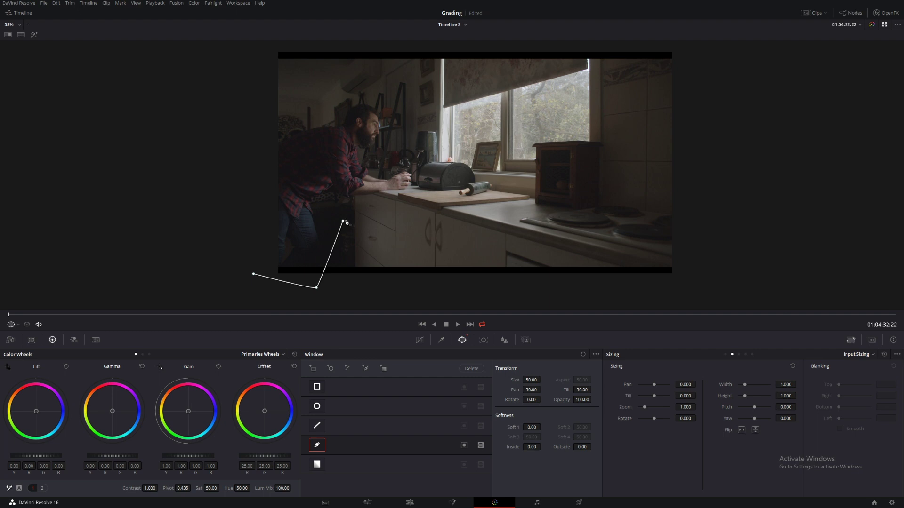
pyautogui.click(390, 212)
pyautogui.click(430, 195)
pyautogui.click(435, 181)
pyautogui.click(441, 160)
pyautogui.click(413, 139)
pyautogui.click(413, 114)
pyautogui.click(373, 99)
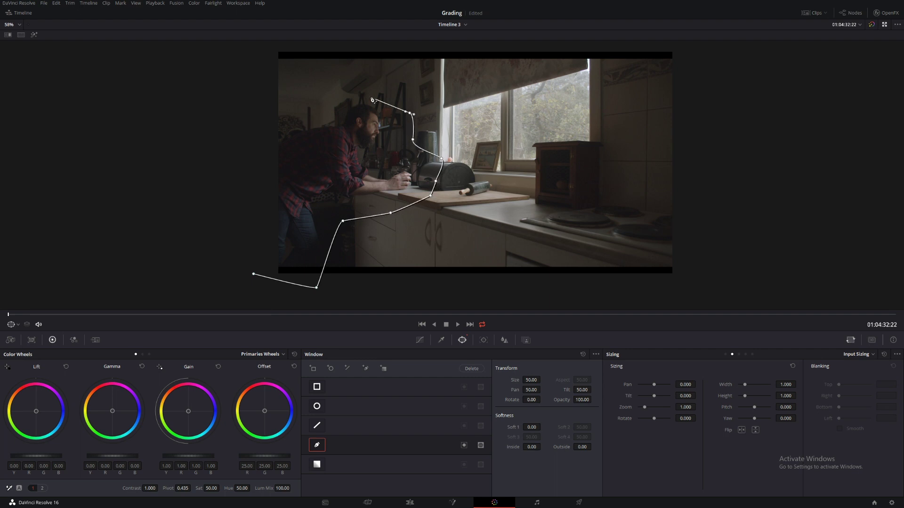
# Step: Close the outline around his back and left side, soften its inner edge to 4.18, and invert it
pyautogui.click(330, 113)
pyautogui.click(281, 123)
pyautogui.click(255, 137)
pyautogui.click(243, 213)
pyautogui.click(245, 226)
pyautogui.click(253, 274)
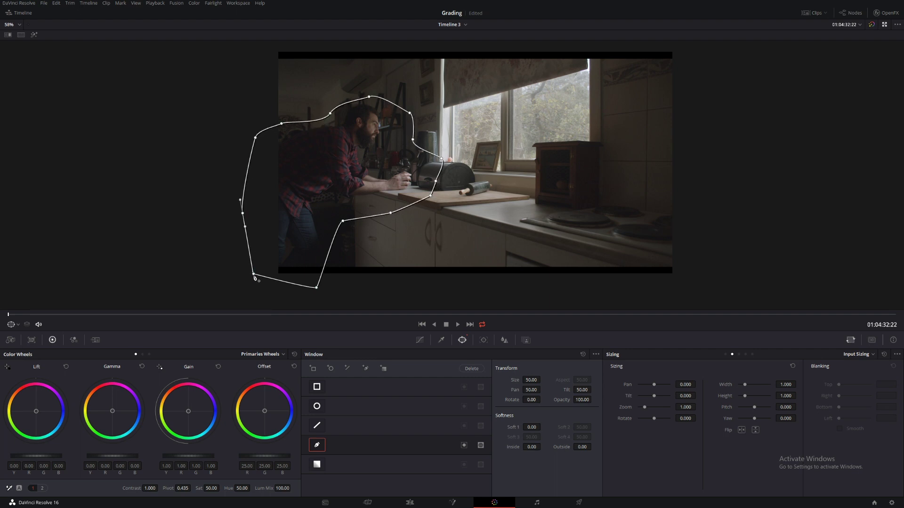
pyautogui.scroll(1, 344, 264)
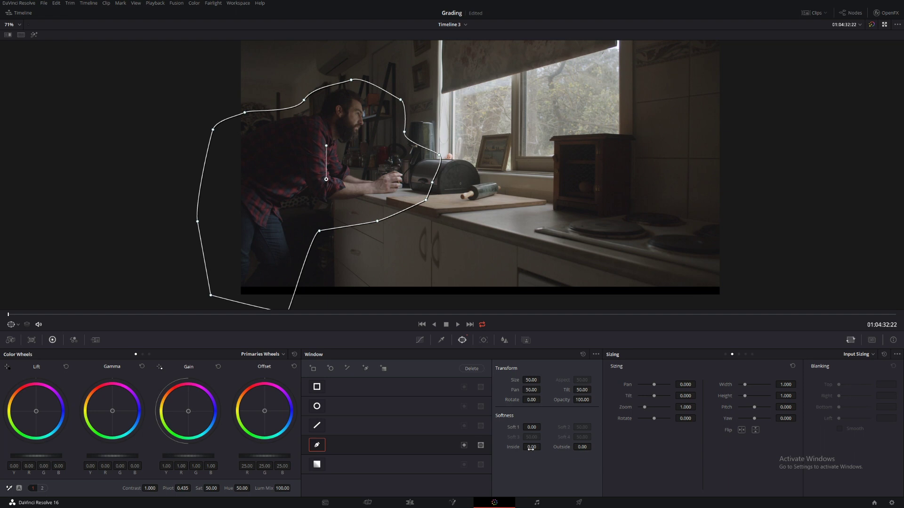
pyautogui.moveTo(531, 448); pyautogui.dragTo(605, 454)
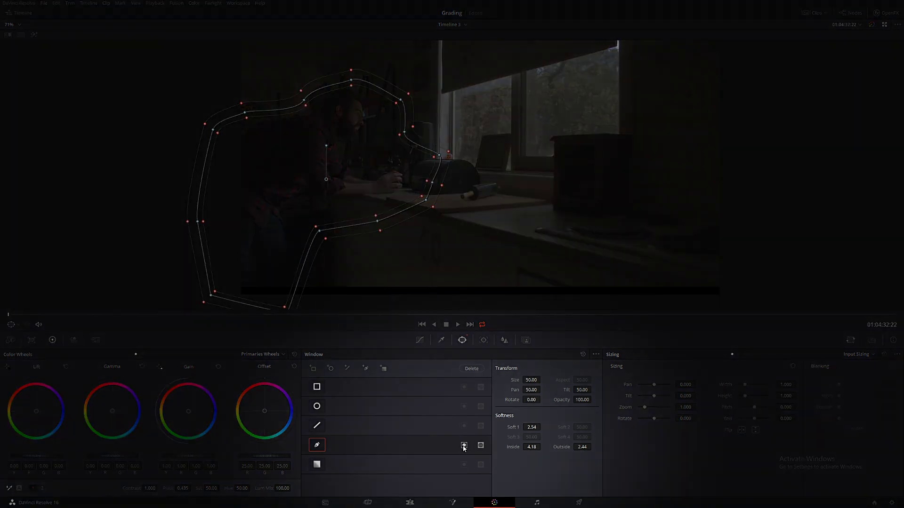
pyautogui.click(463, 446)
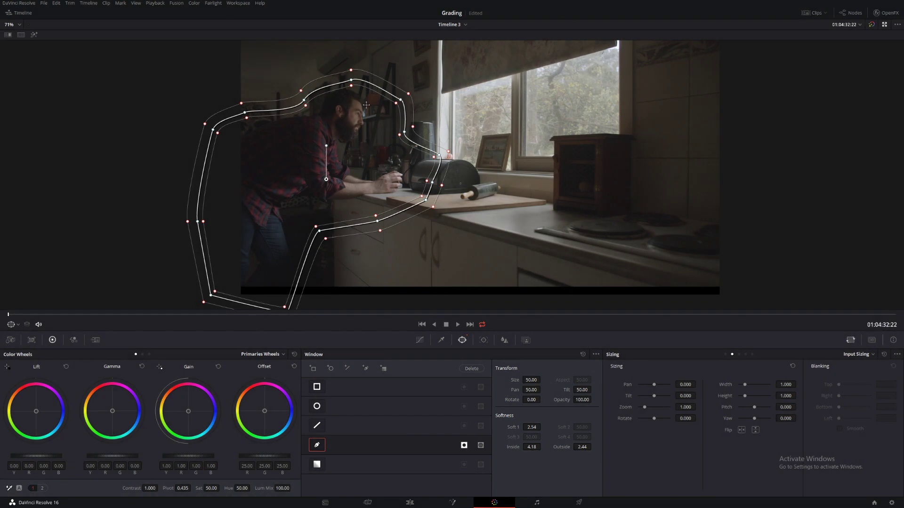
pyautogui.click(417, 341)
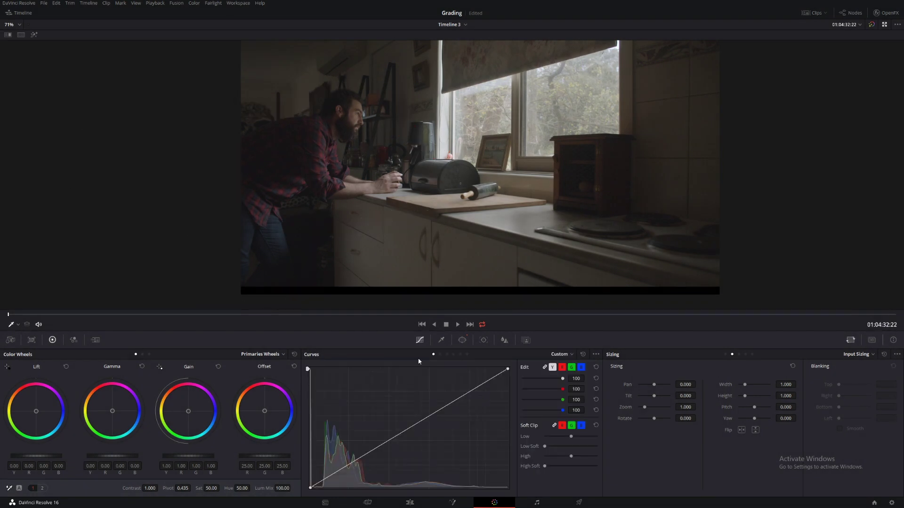
# Step: Add shadow, midtone and highlight points to the curve and pull them down to darken the surroundings
pyautogui.click(351, 468)
pyautogui.click(467, 401)
pyautogui.moveTo(468, 401); pyautogui.dragTo(474, 406)
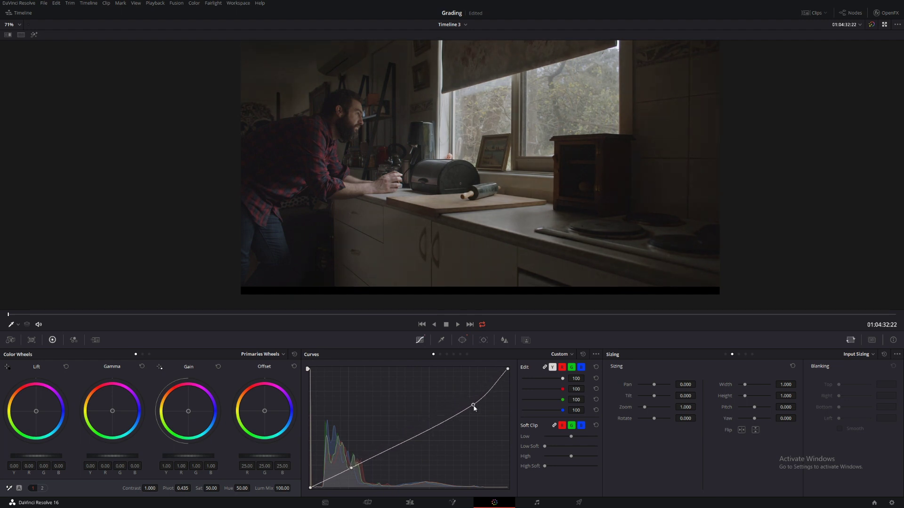
pyautogui.moveTo(510, 372); pyautogui.dragTo(515, 390)
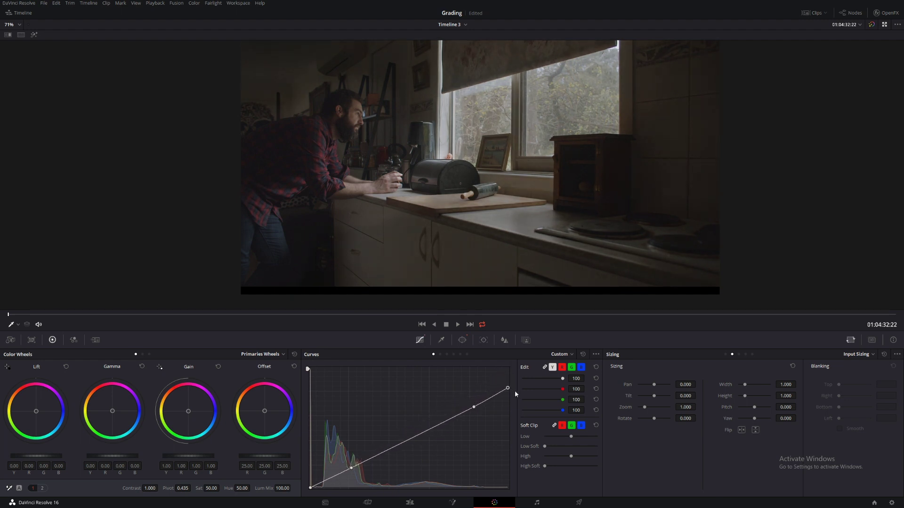
pyautogui.moveTo(416, 440); pyautogui.dragTo(420, 441)
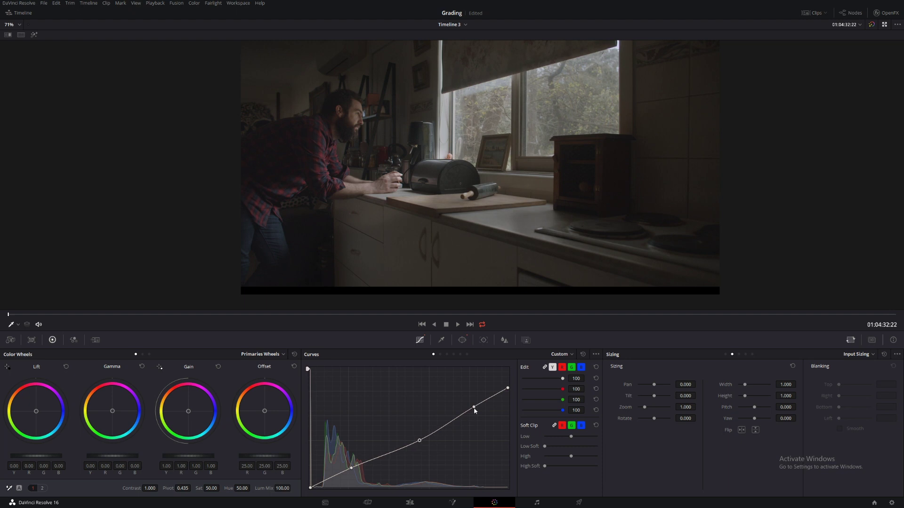
pyautogui.moveTo(474, 411); pyautogui.dragTo(479, 414)
pyautogui.moveTo(419, 440); pyautogui.dragTo(419, 446)
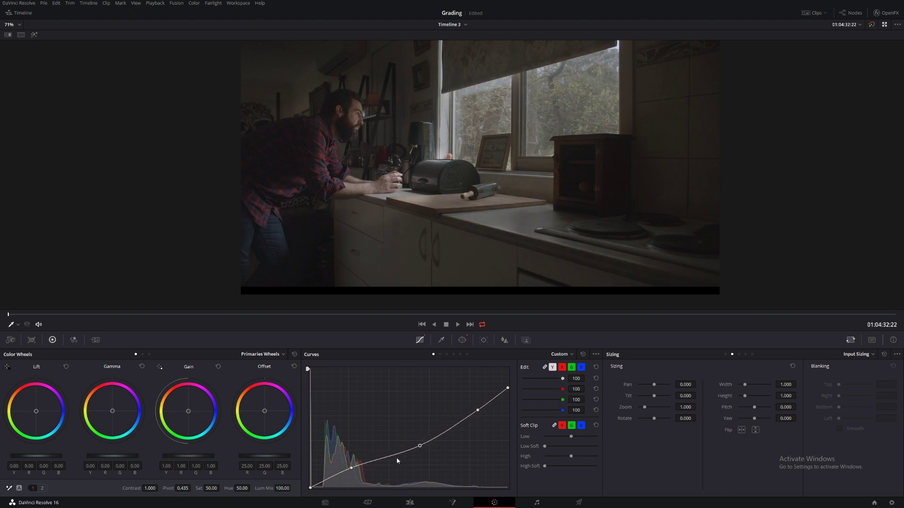
pyautogui.moveTo(354, 470); pyautogui.dragTo(356, 469)
pyautogui.moveTo(420, 450); pyautogui.dragTo(421, 451)
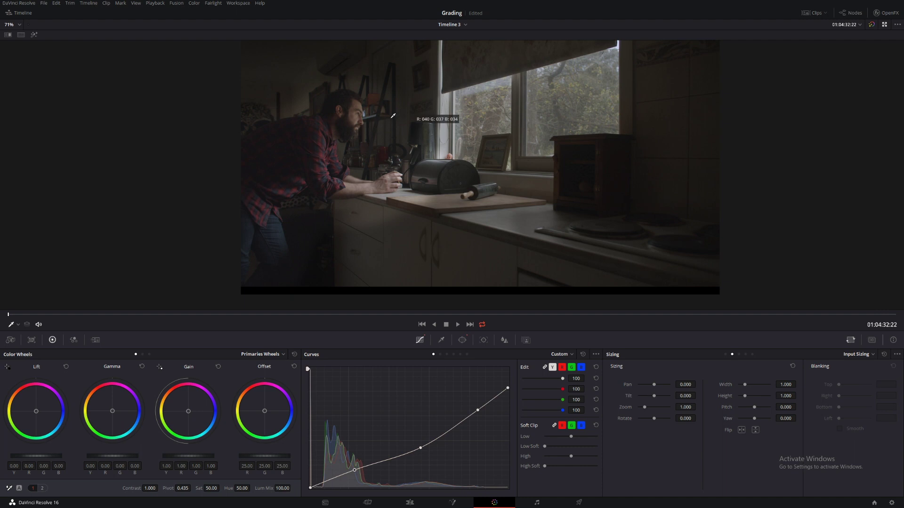
# Step: Raise the window's outside softness to 6.78 and inside softness to 4.80
pyautogui.click(462, 340)
pyautogui.moveTo(593, 447); pyautogui.dragTo(626, 447)
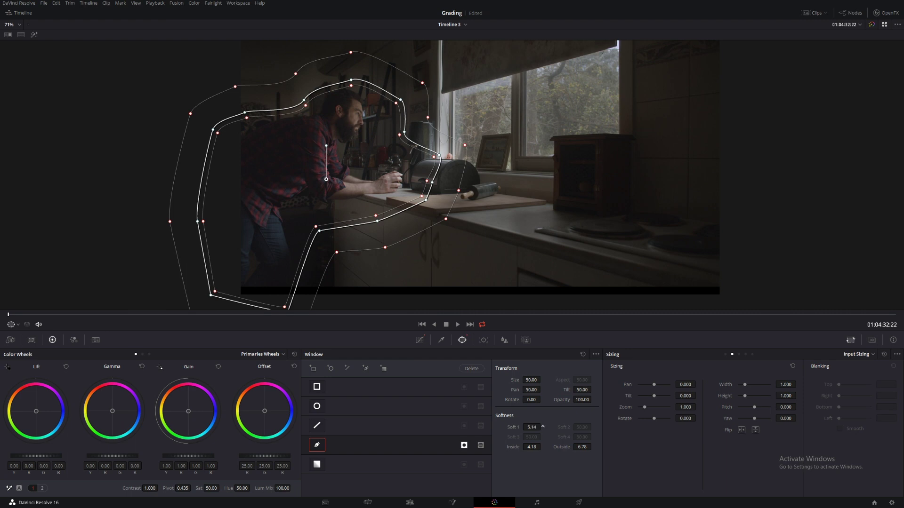
pyautogui.moveTo(542, 447); pyautogui.dragTo(545, 446)
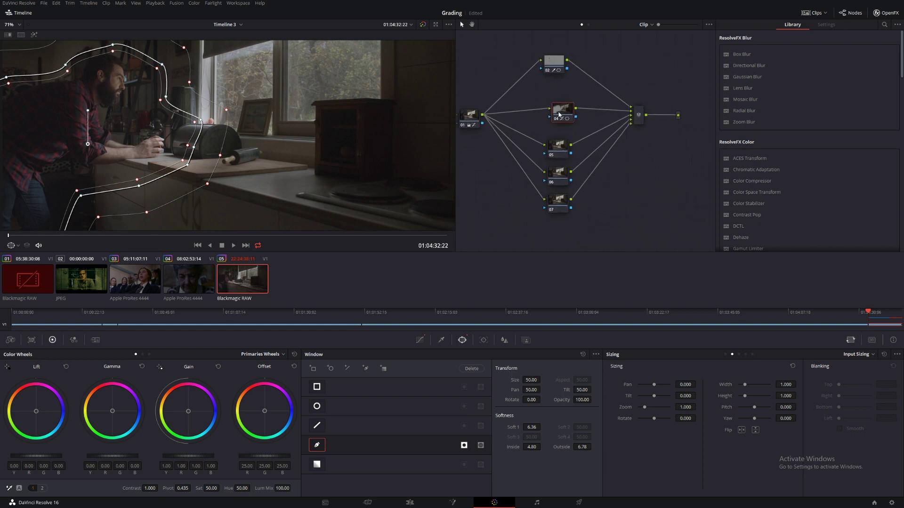
# Step: Route node 04's key output into node 05's key input and select node 05
pyautogui.moveTo(567, 113); pyautogui.dragTo(567, 97)
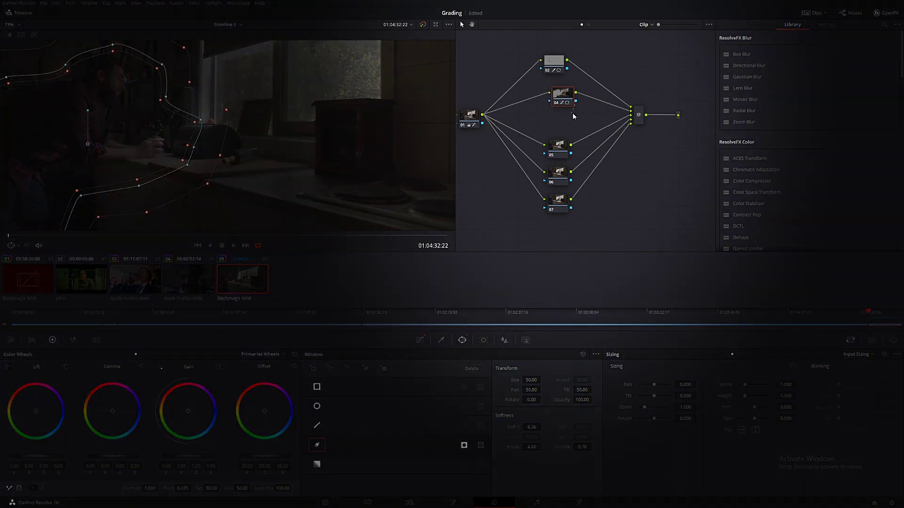
pyautogui.moveTo(573, 154); pyautogui.dragTo(553, 156)
pyautogui.click(556, 150)
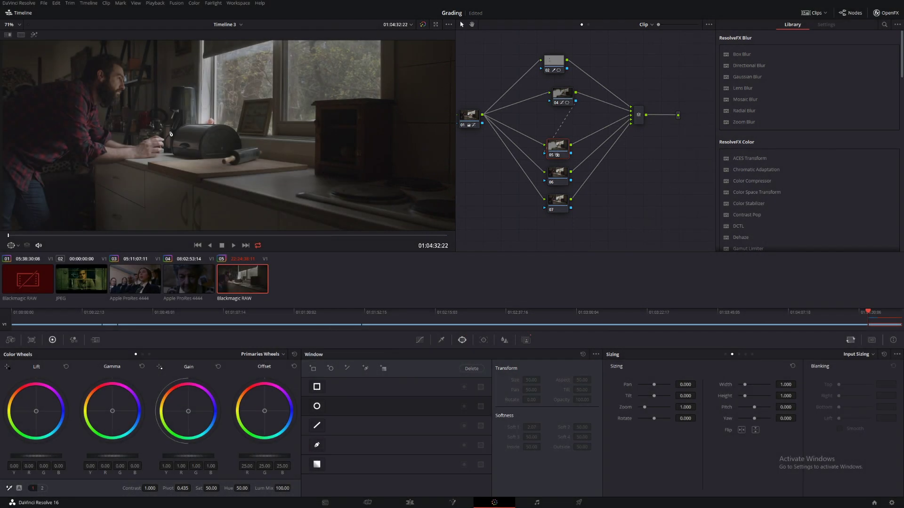
pyautogui.moveTo(227, 171); pyautogui.dragTo(355, 134)
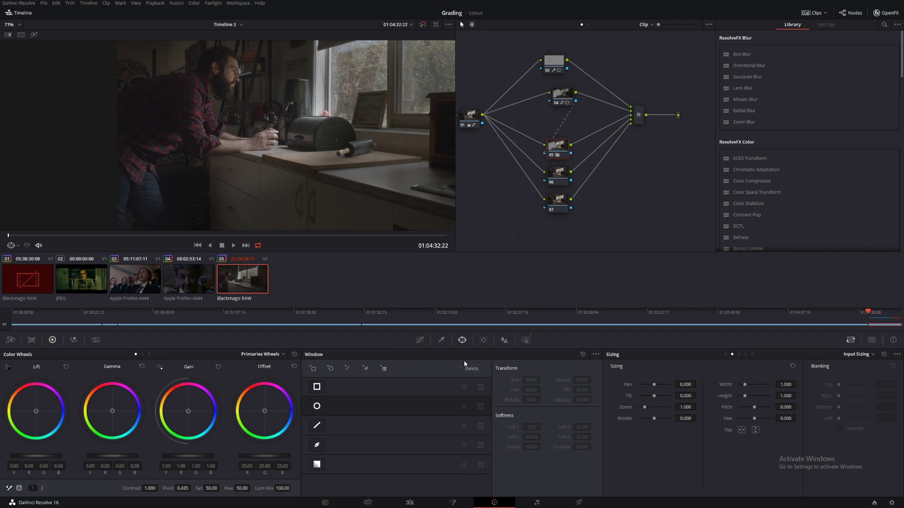
# Step: Invert node 05's incoming key in the Key palette so it affects the opposite area
pyautogui.click(526, 340)
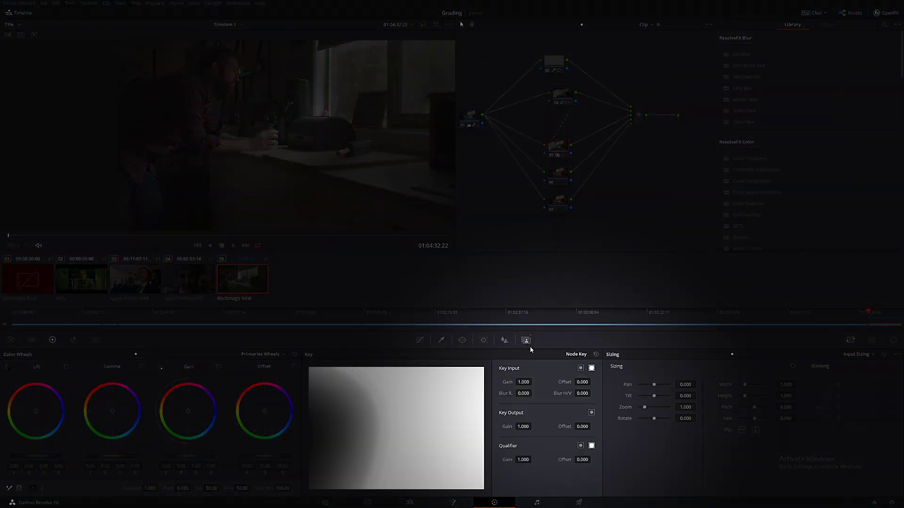
pyautogui.click(580, 368)
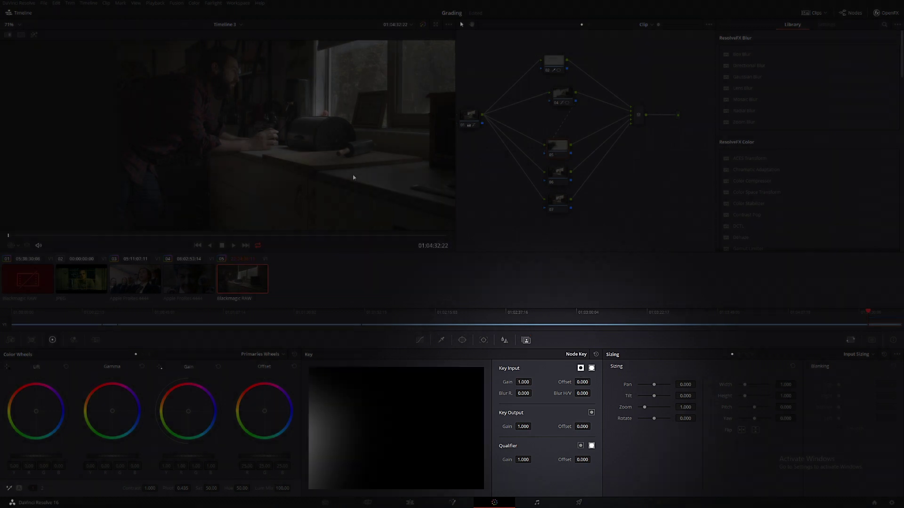
pyautogui.hotkey('alt', 'f')
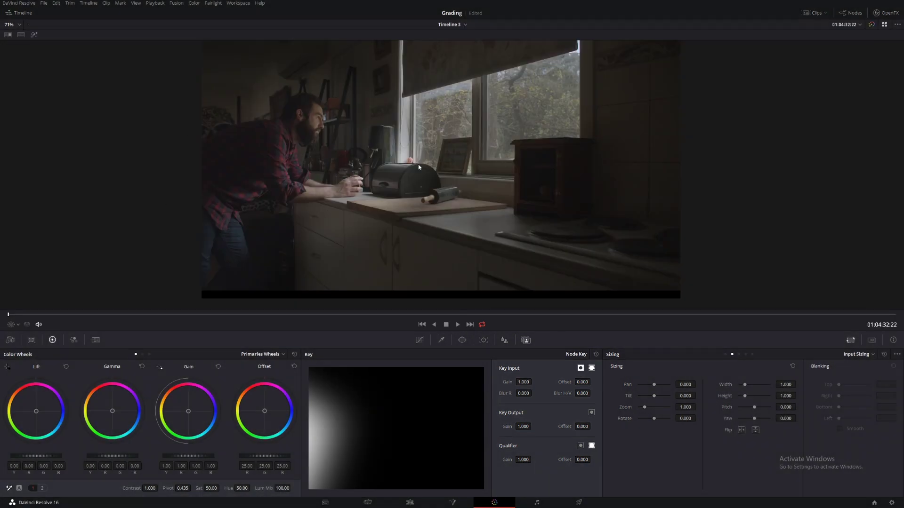
pyautogui.click(420, 340)
# Step: Add highlight and shadow points to node 05's curve and raise the upper one to brighten
pyautogui.click(460, 395)
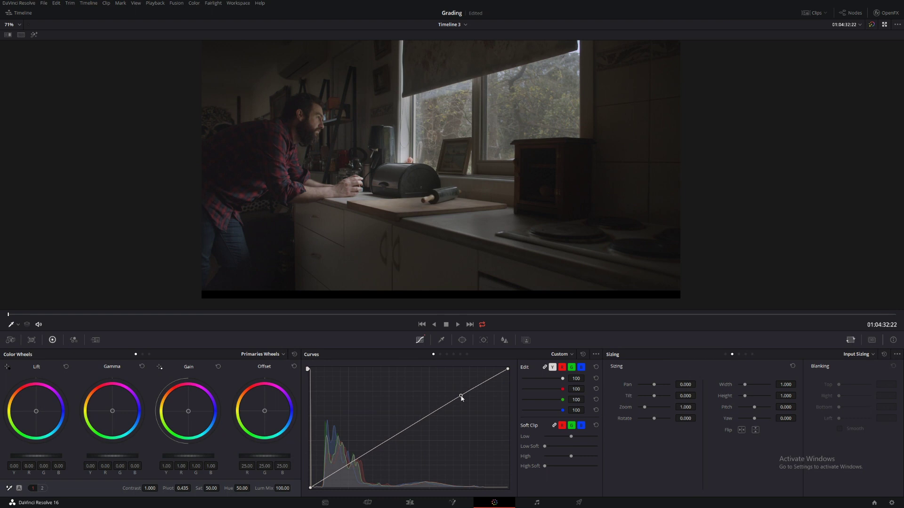
pyautogui.click(356, 462)
pyautogui.moveTo(461, 395); pyautogui.dragTo(458, 393)
pyautogui.moveTo(357, 462); pyautogui.dragTo(358, 464)
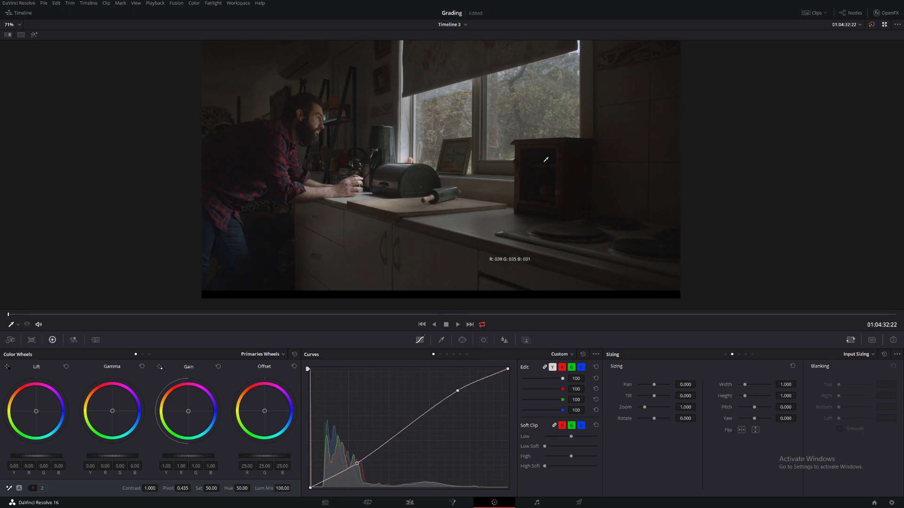
# Step: Select node 06 in the node graph and return to the enlarged viewer
pyautogui.hotkey('alt', 'f')
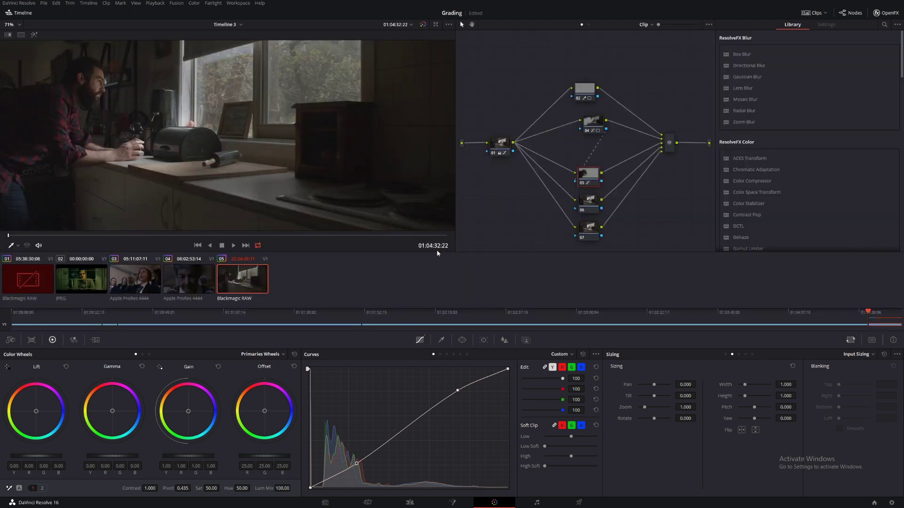
pyautogui.click(593, 202)
pyautogui.hotkey('alt', 'f')
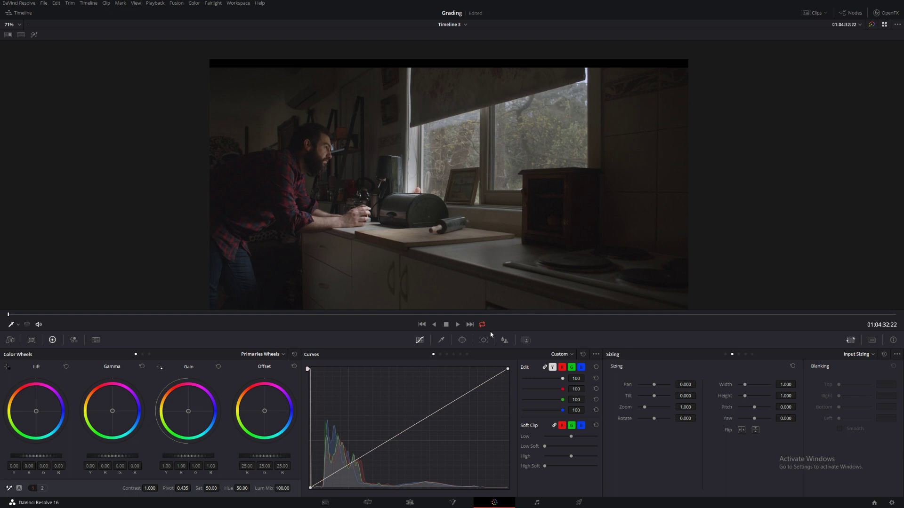
# Step: Start a freeform Pen window on node 06, tracing along the counter and up the man's back
pyautogui.click(462, 340)
pyautogui.click(317, 446)
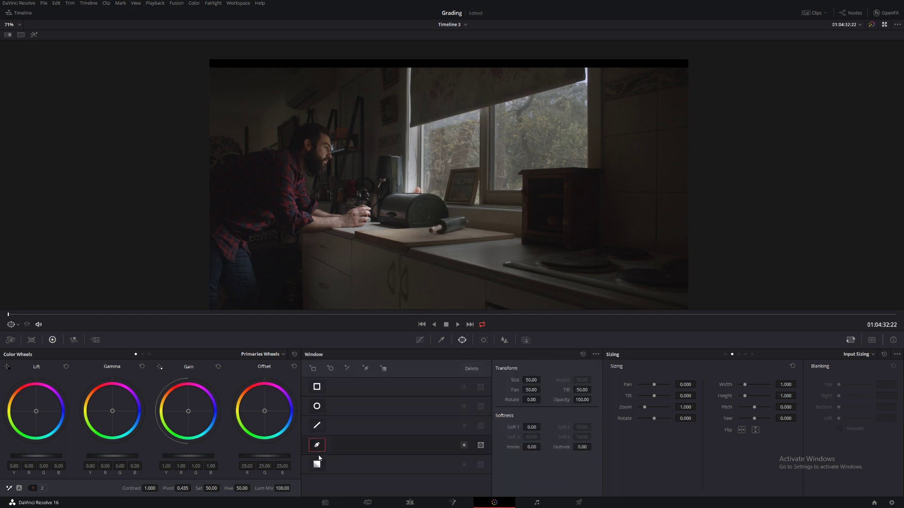
pyautogui.click(584, 168)
pyautogui.click(515, 201)
pyautogui.click(481, 205)
pyautogui.click(418, 202)
pyautogui.click(374, 221)
pyautogui.click(310, 235)
pyautogui.click(291, 210)
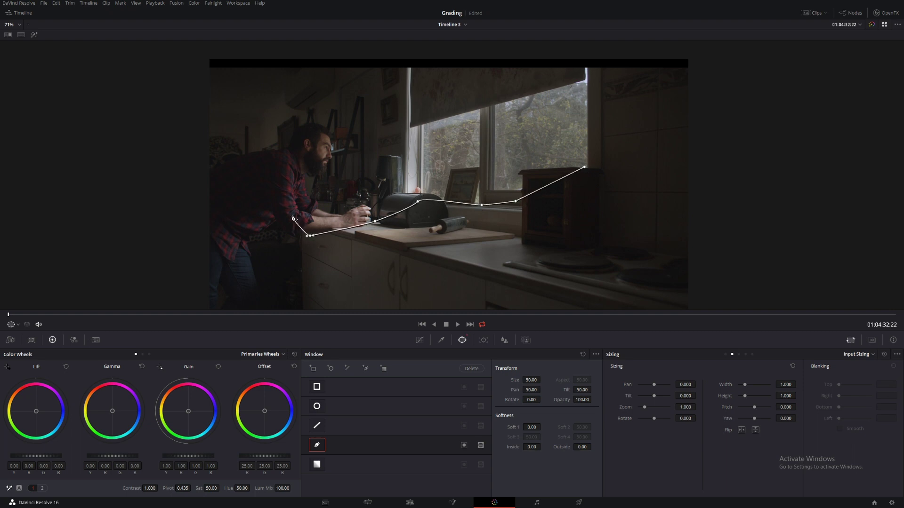
pyautogui.click(296, 155)
# Step: Finish the shape across the window's top and right edge, close it, and set Outside softness 3.06
pyautogui.click(309, 135)
pyautogui.click(401, 135)
pyautogui.click(437, 118)
pyautogui.click(531, 104)
pyautogui.click(584, 74)
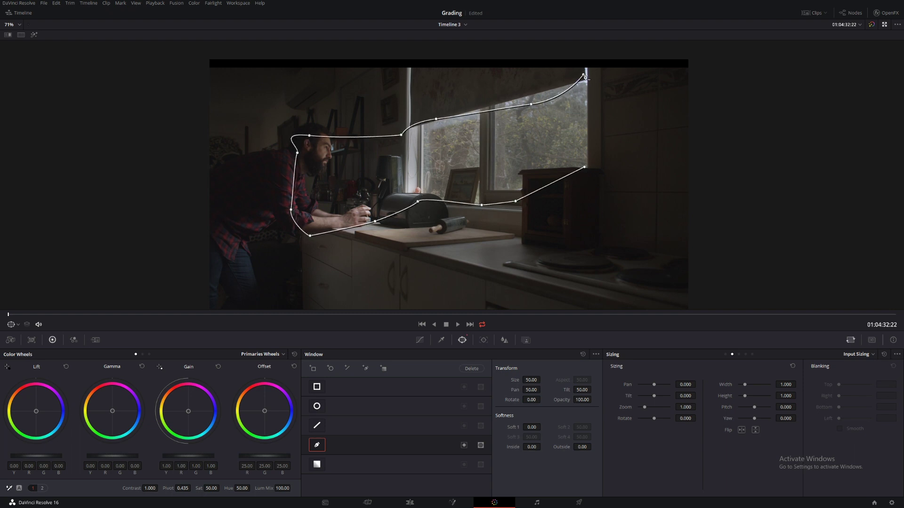
pyautogui.click(590, 86)
pyautogui.click(594, 99)
pyautogui.click(596, 113)
pyautogui.click(585, 168)
pyautogui.moveTo(582, 447); pyautogui.dragTo(525, 447)
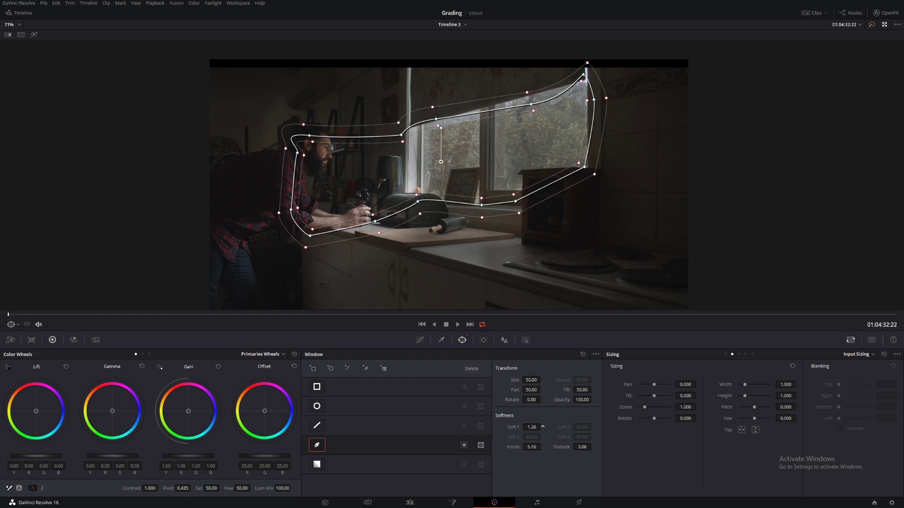
pyautogui.click(419, 339)
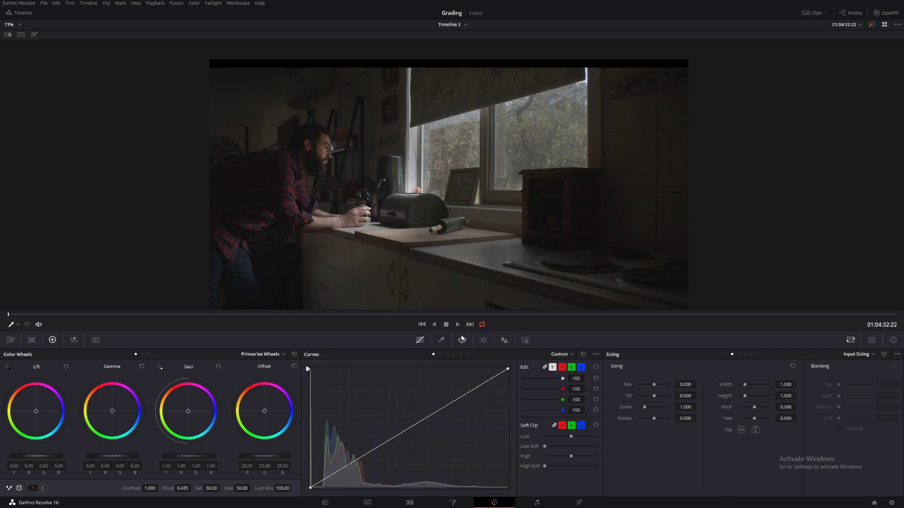
# Step: Shape node 06's luma curve into a lifted S-curve with highlight, midtone and low shadow points
pyautogui.scroll(2, 371, 223)
pyautogui.scroll(3, 371, 223)
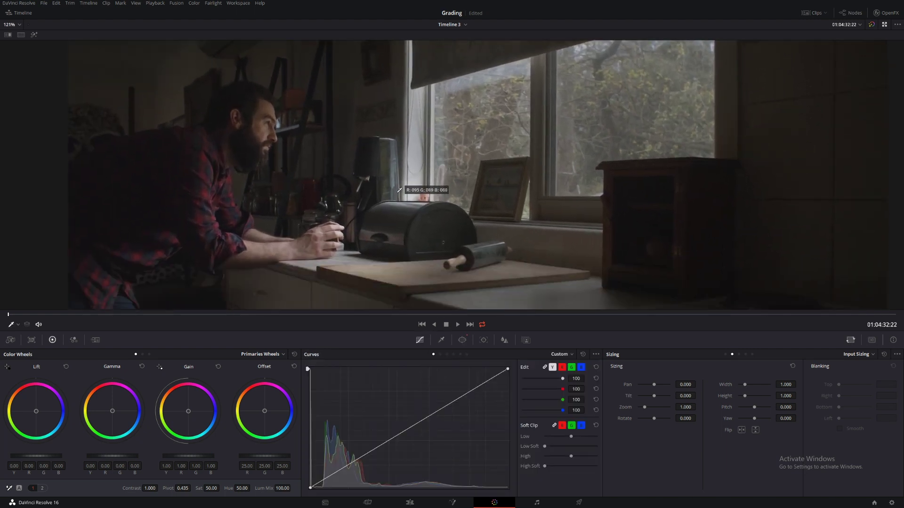
pyautogui.moveTo(472, 391); pyautogui.dragTo(463, 385)
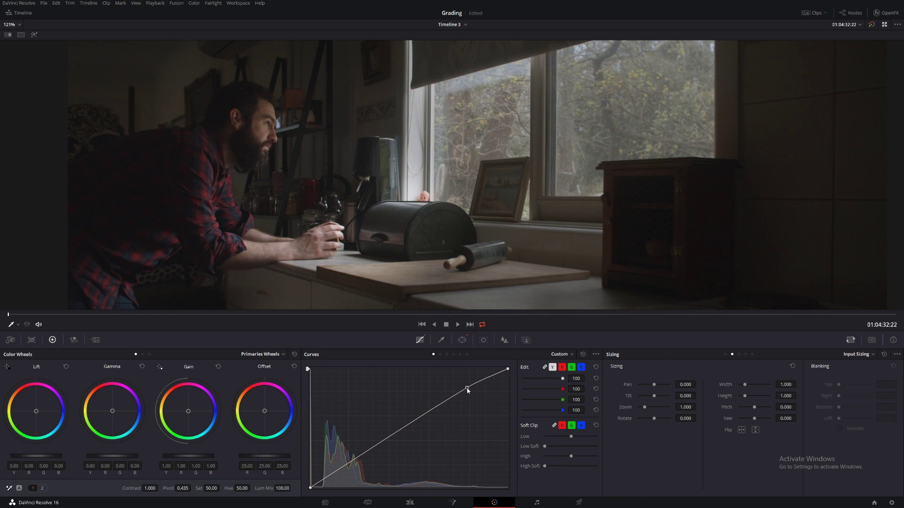
pyautogui.moveTo(357, 458); pyautogui.dragTo(357, 462)
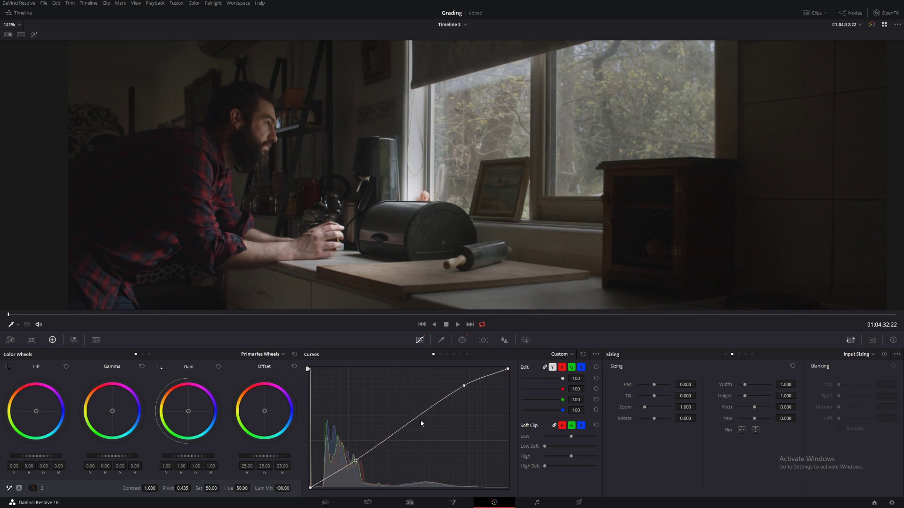
pyautogui.moveTo(416, 418); pyautogui.dragTo(415, 416)
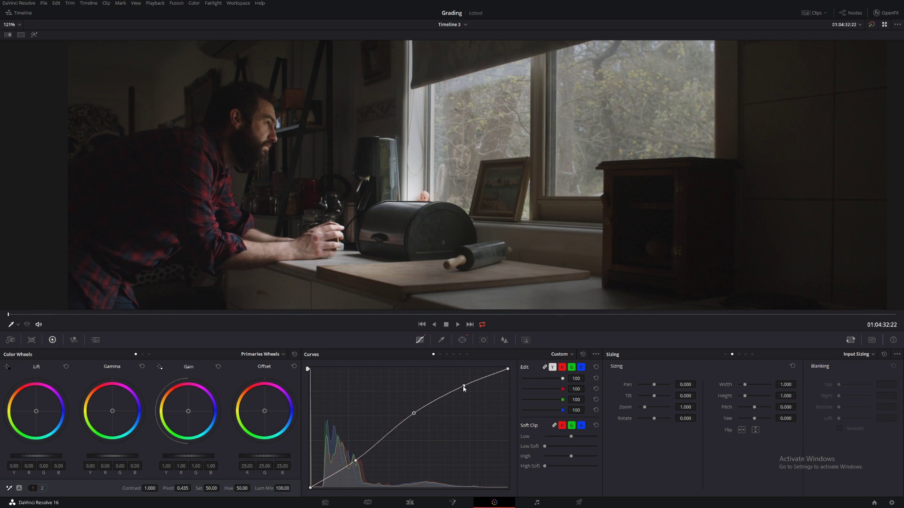
pyautogui.moveTo(464, 388); pyautogui.dragTo(465, 386)
pyautogui.moveTo(359, 459); pyautogui.dragTo(354, 463)
pyautogui.moveTo(413, 413); pyautogui.dragTo(414, 411)
pyautogui.moveTo(463, 383); pyautogui.dragTo(461, 382)
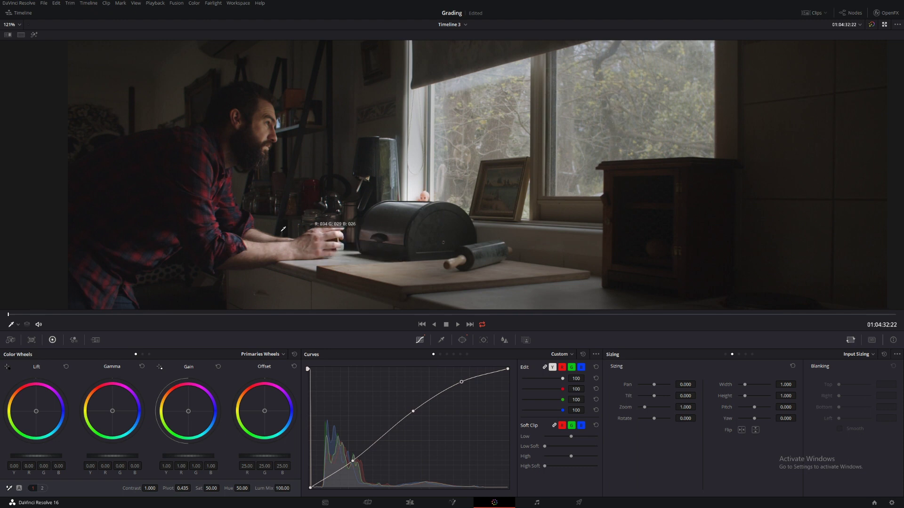
pyautogui.scroll(3, 471, 181)
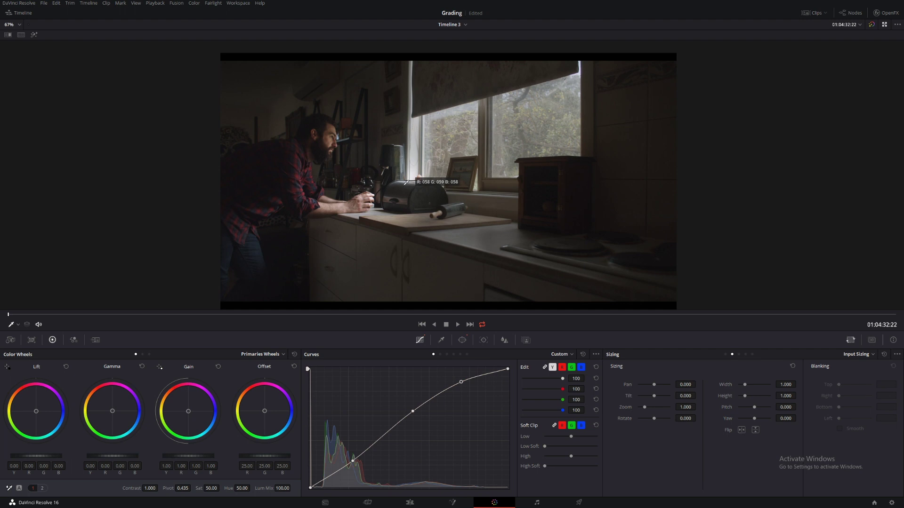
# Step: On node 04, pull the upper curve point and white point down to tame the bright window
pyautogui.hotkey('alt', 'f')
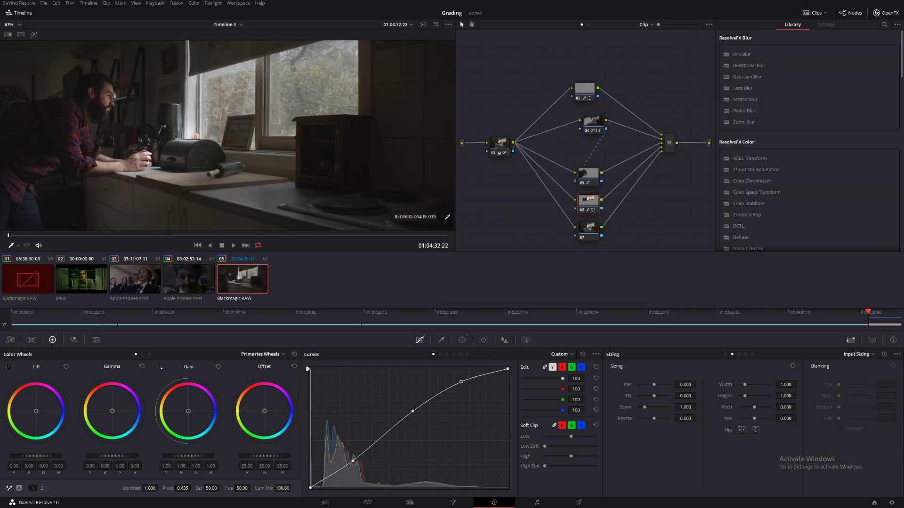
pyautogui.click(585, 129)
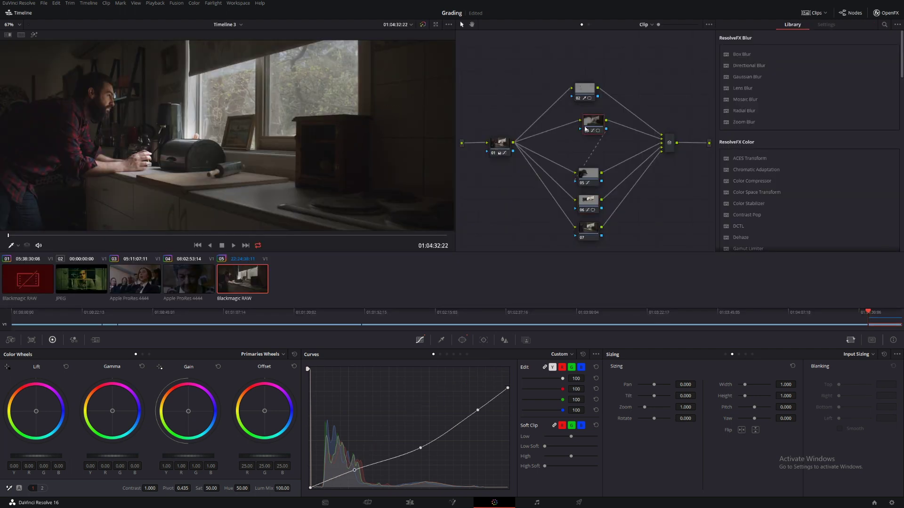
pyautogui.hotkey('alt', 'f')
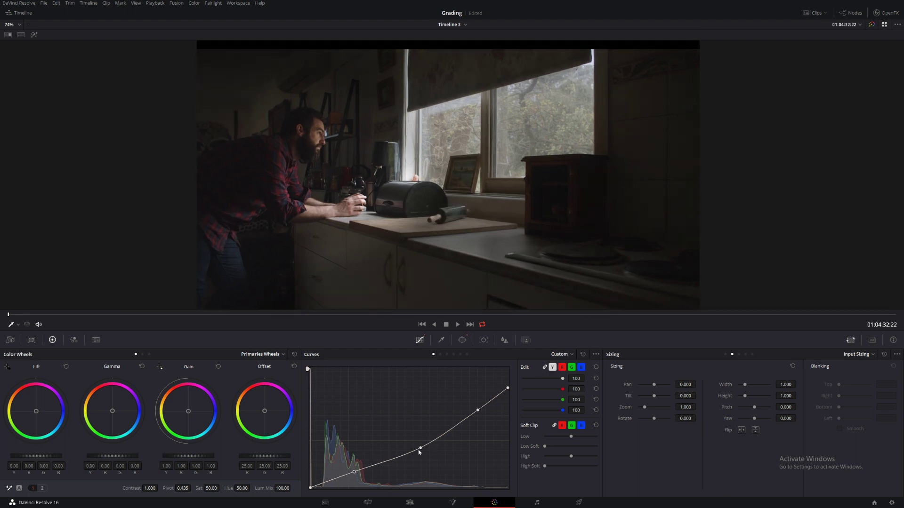
pyautogui.moveTo(478, 410); pyautogui.dragTo(466, 416)
pyautogui.moveTo(507, 388); pyautogui.dragTo(469, 422)
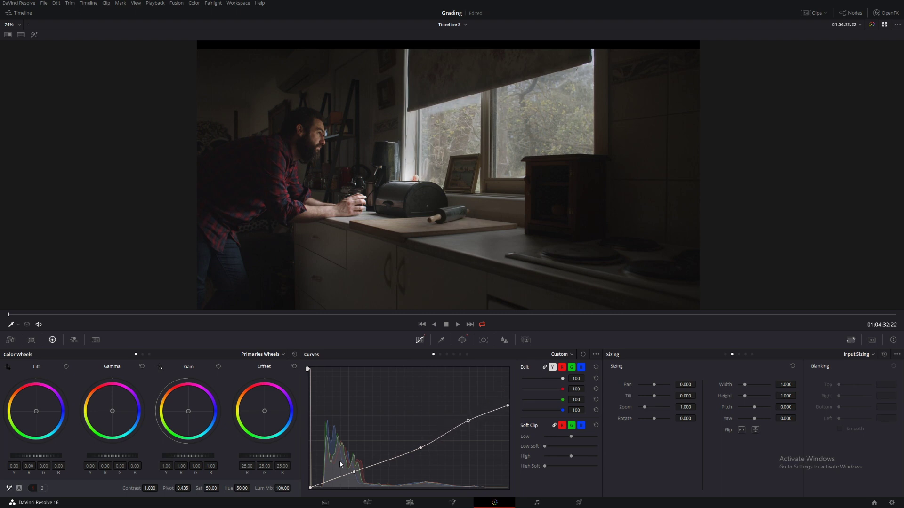
pyautogui.scroll(-1, 126, 456)
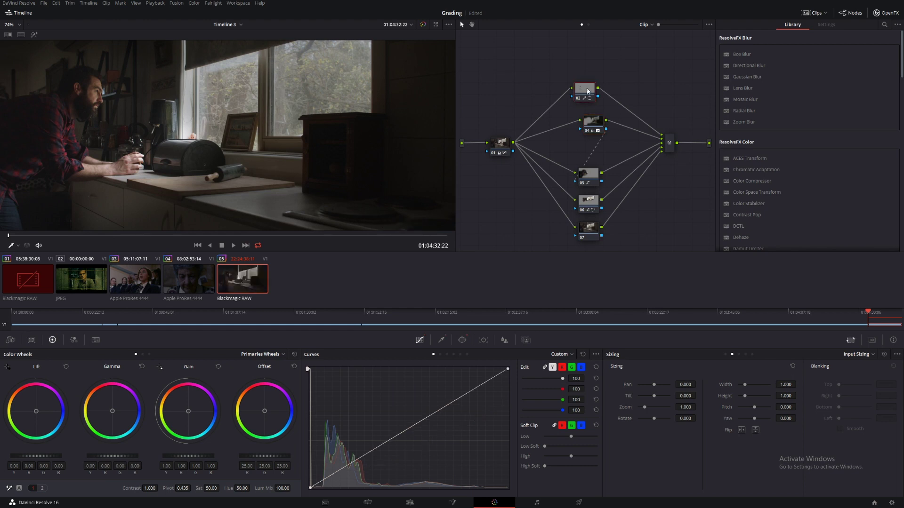
pyautogui.hotkey('alt', 'f')
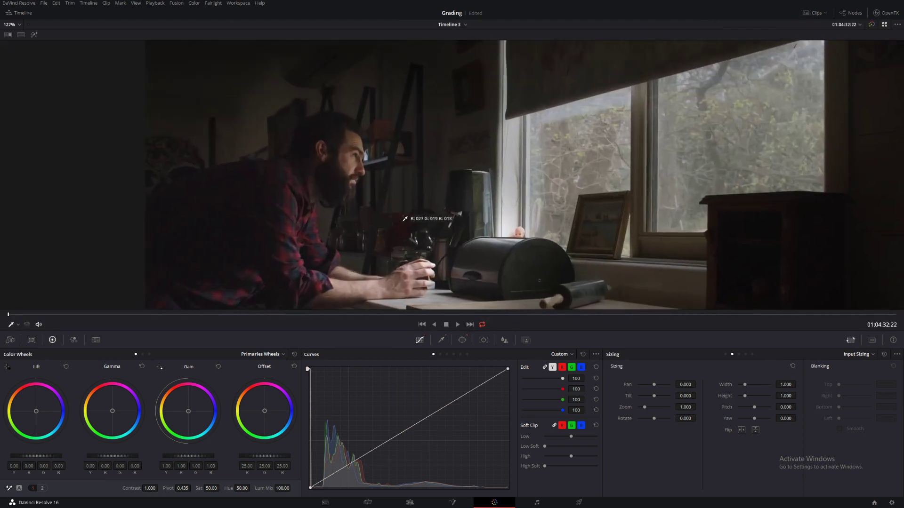
# Step: Add shadow, upper-midtone, high and midtone points to node 02's curve and fine-tune them
pyautogui.scroll(2, 404, 219)
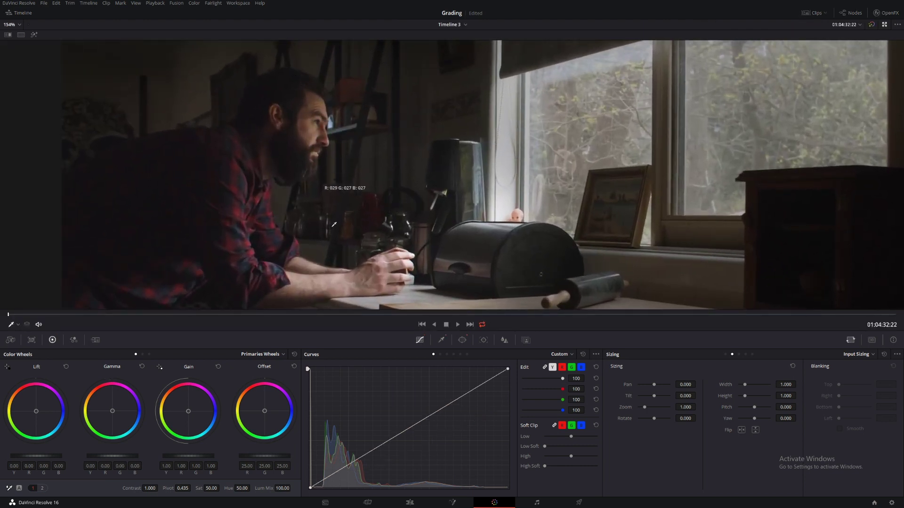
pyautogui.click(356, 456)
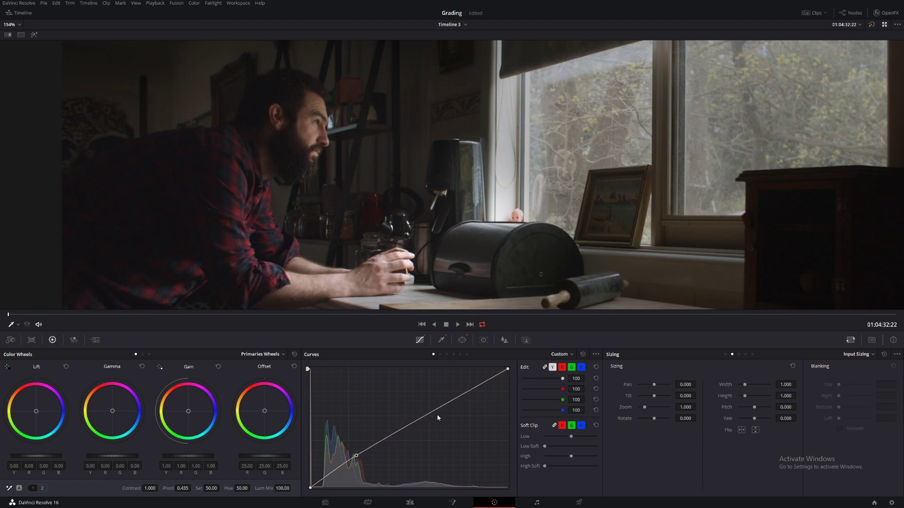
pyautogui.moveTo(445, 404); pyautogui.dragTo(440, 395)
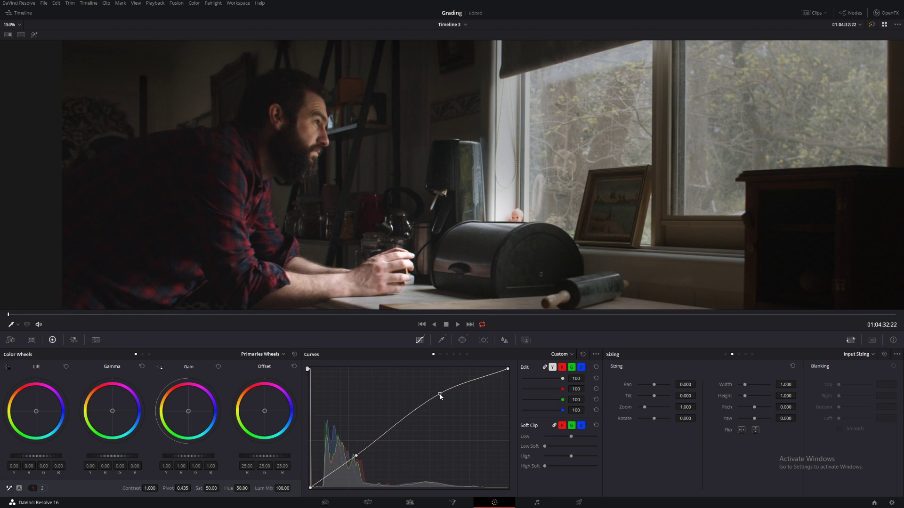
pyautogui.moveTo(357, 459); pyautogui.dragTo(353, 459)
pyautogui.moveTo(438, 396); pyautogui.dragTo(442, 406)
pyautogui.click(476, 385)
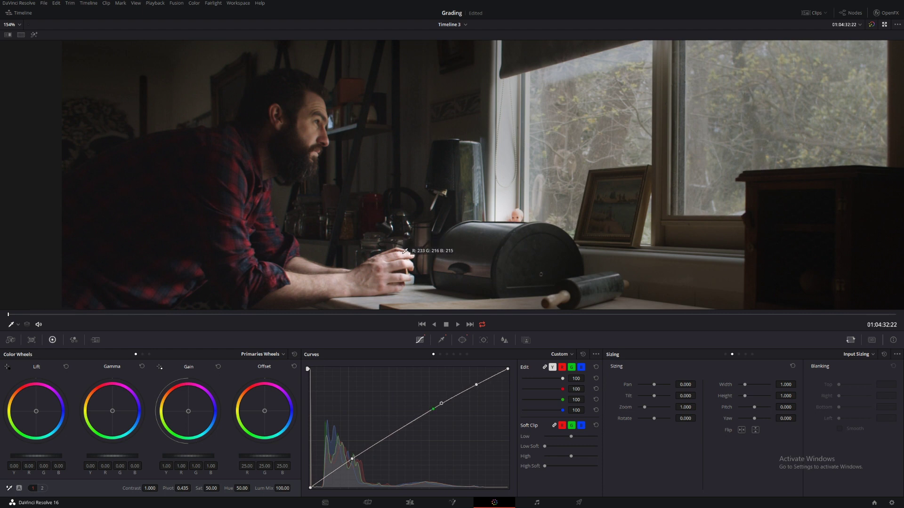
pyautogui.moveTo(442, 404)
pyautogui.mouseDown()
pyautogui.moveTo(446, 414)
pyautogui.moveTo(438, 411)
pyautogui.mouseUp()
pyautogui.click(393, 432)
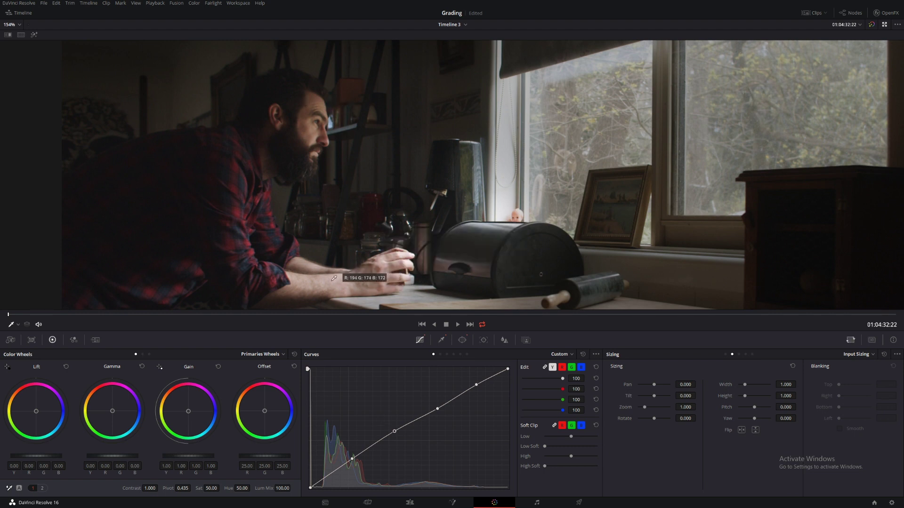
# Step: Sample the hand's tone, remove an extra point, lift the lower midtones, and undo the steep change
pyautogui.click(316, 263)
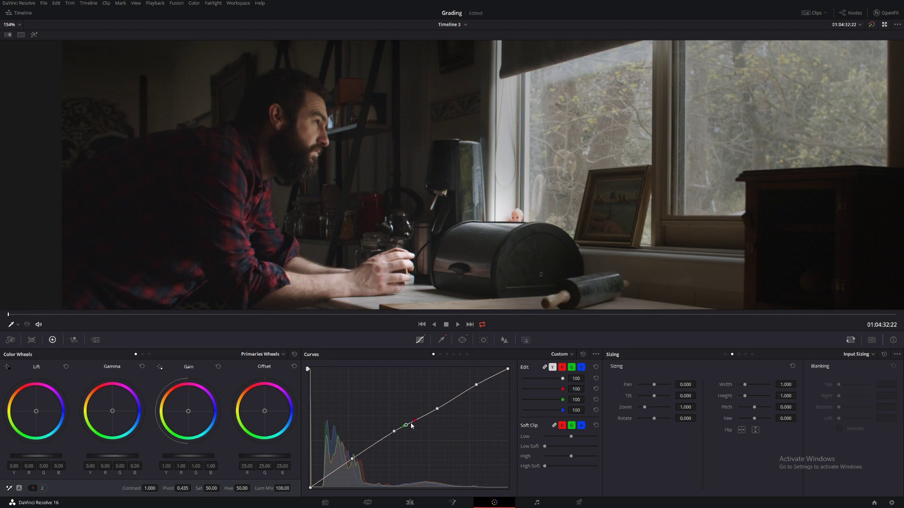
pyautogui.moveTo(406, 425)
pyautogui.mouseDown()
pyautogui.moveTo(419, 436)
pyautogui.moveTo(405, 420)
pyautogui.mouseUp()
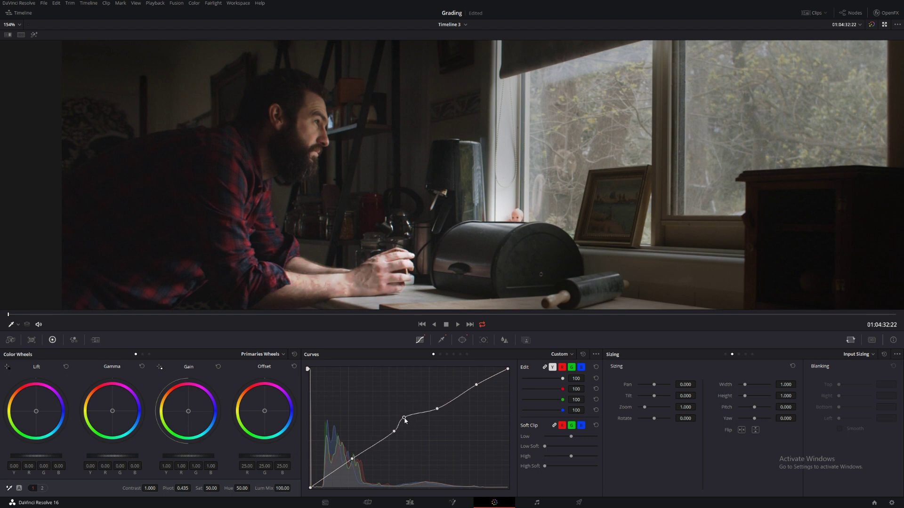
pyautogui.rightClick(404, 418)
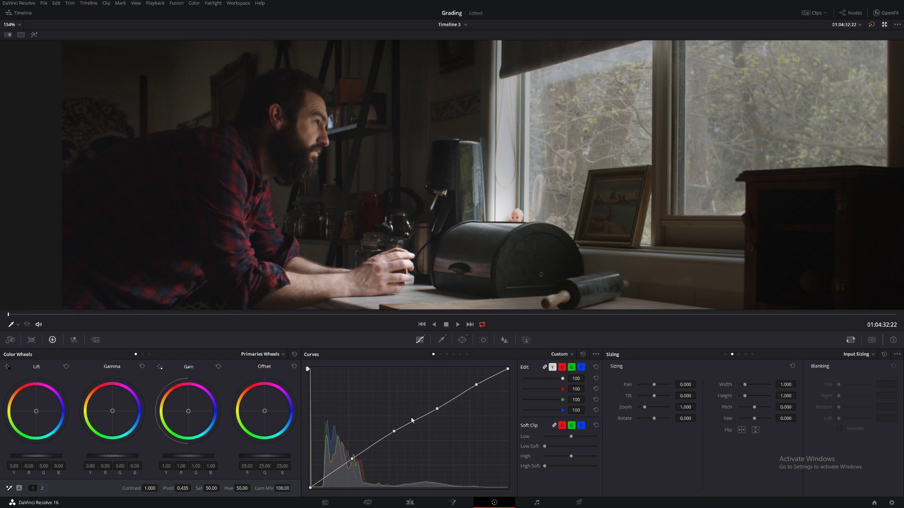
pyautogui.click(372, 444)
pyautogui.moveTo(377, 440); pyautogui.dragTo(422, 432)
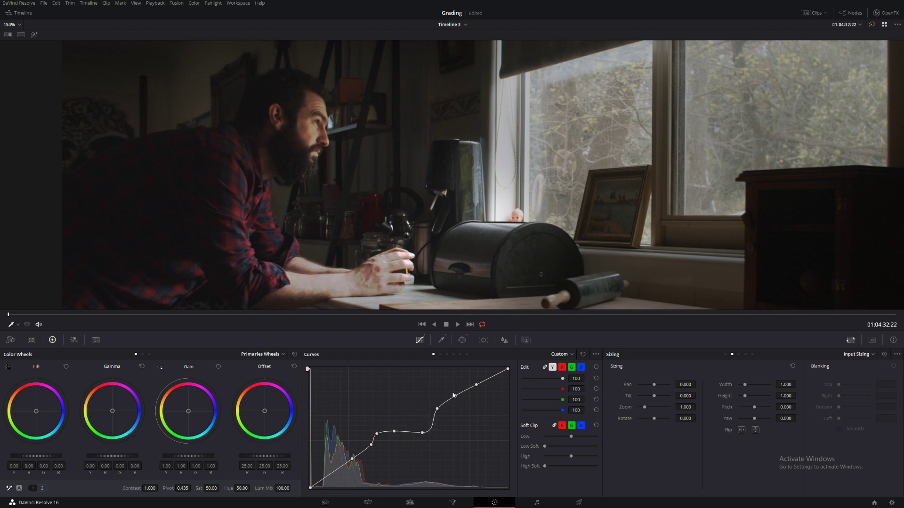
pyautogui.moveTo(455, 397); pyautogui.dragTo(451, 389)
pyautogui.hotkey('ctrl', 'z')
pyautogui.hotkey('ctrl', 'z')
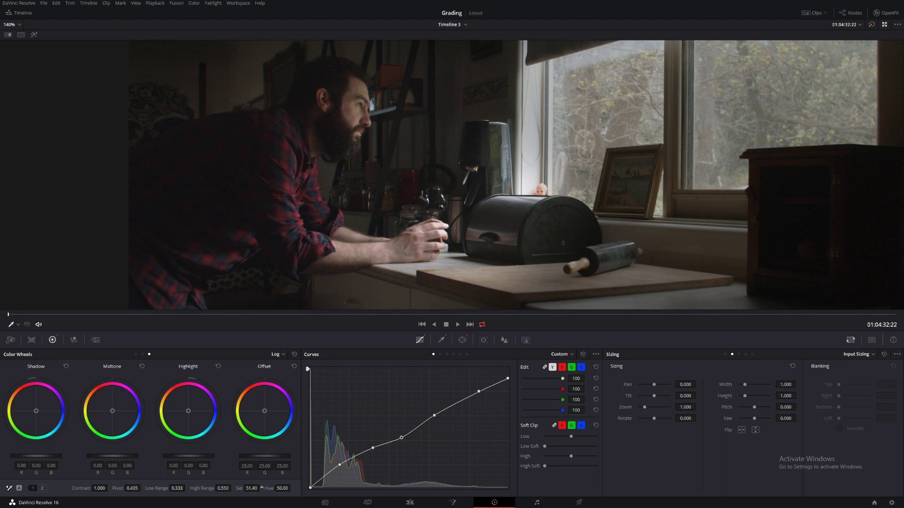
# Step: Set node 02's saturation to 60, reposition its lower curve points, and drop node 05's blur radius to 0.47
pyautogui.moveTo(262, 487); pyautogui.dragTo(271, 488)
pyautogui.hotkey('alt', 'f')
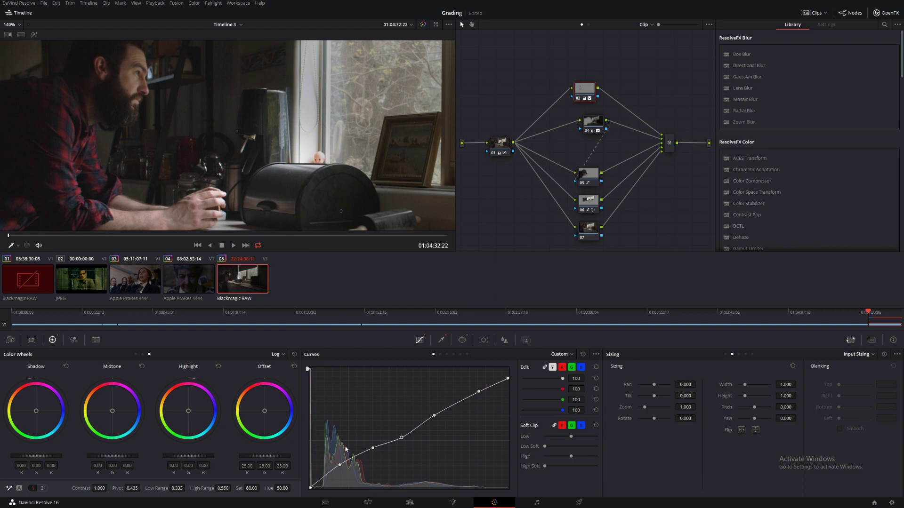
pyautogui.moveTo(340, 465); pyautogui.dragTo(342, 469)
pyautogui.click(155, 80)
pyautogui.moveTo(375, 448); pyautogui.dragTo(381, 446)
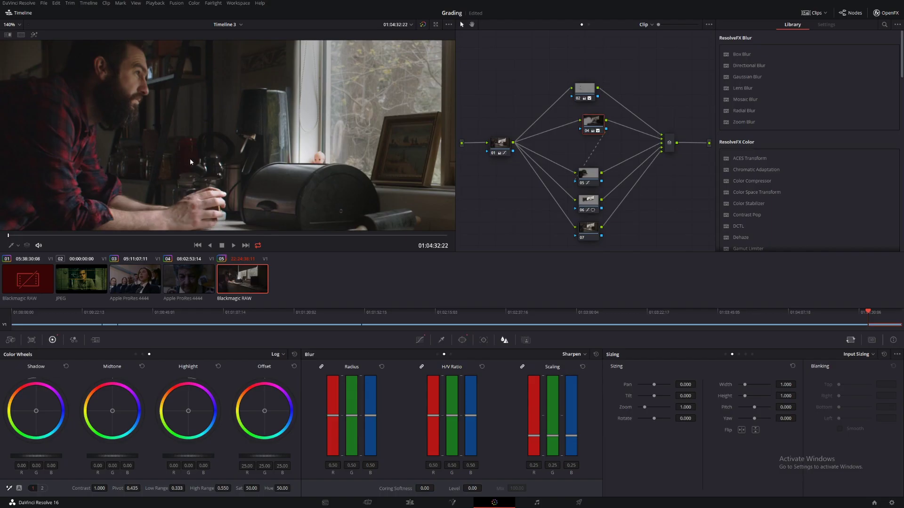
pyautogui.click(592, 175)
pyautogui.moveTo(372, 416); pyautogui.dragTo(370, 417)
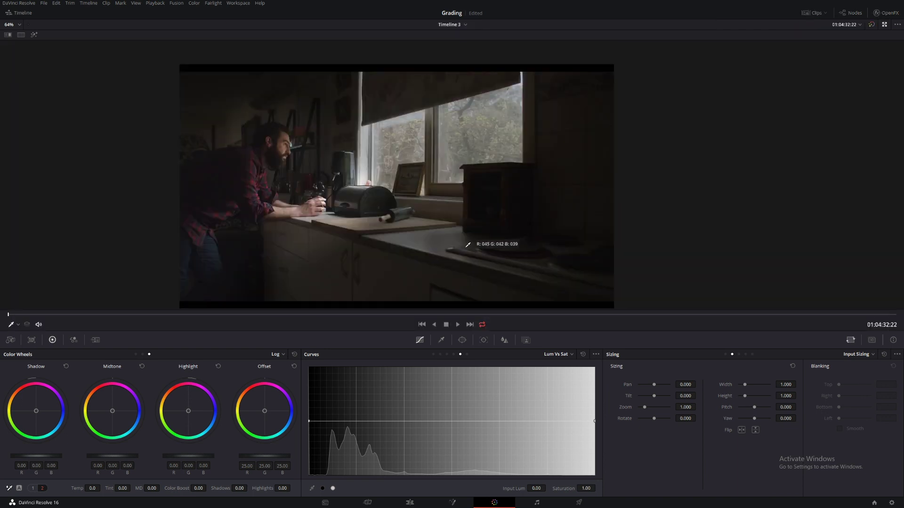
# Step: Switch between Log and Primaries wheels and warm the Gain to R 1.07, G 0.99, B 0.87
pyautogui.click(135, 354)
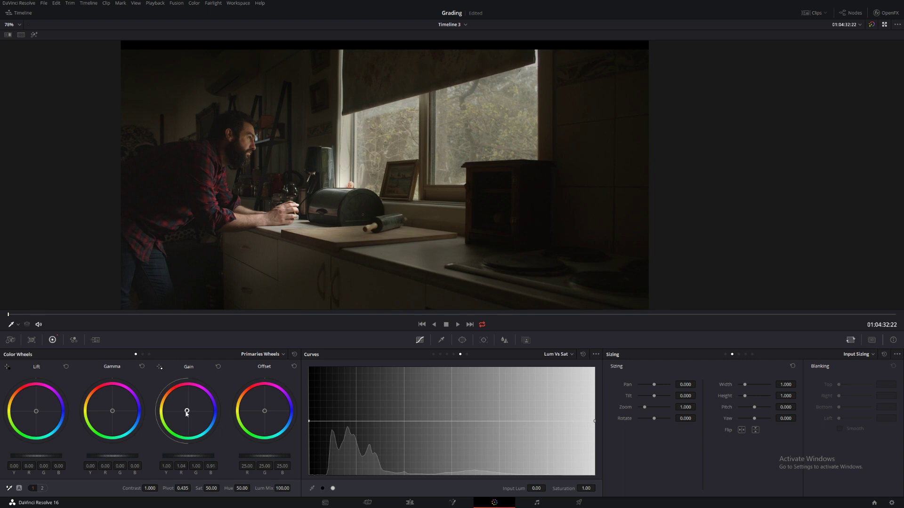
pyautogui.click(149, 354)
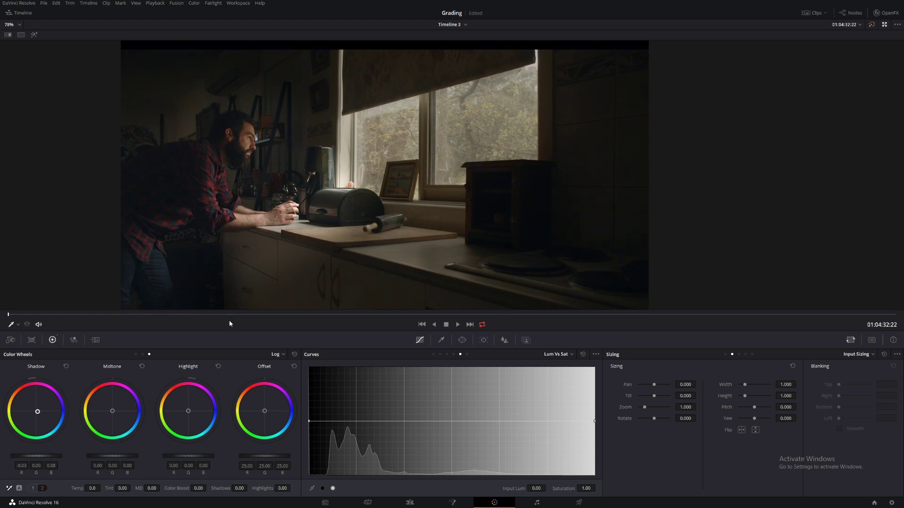
pyautogui.click(136, 354)
pyautogui.moveTo(189, 414); pyautogui.dragTo(188, 412)
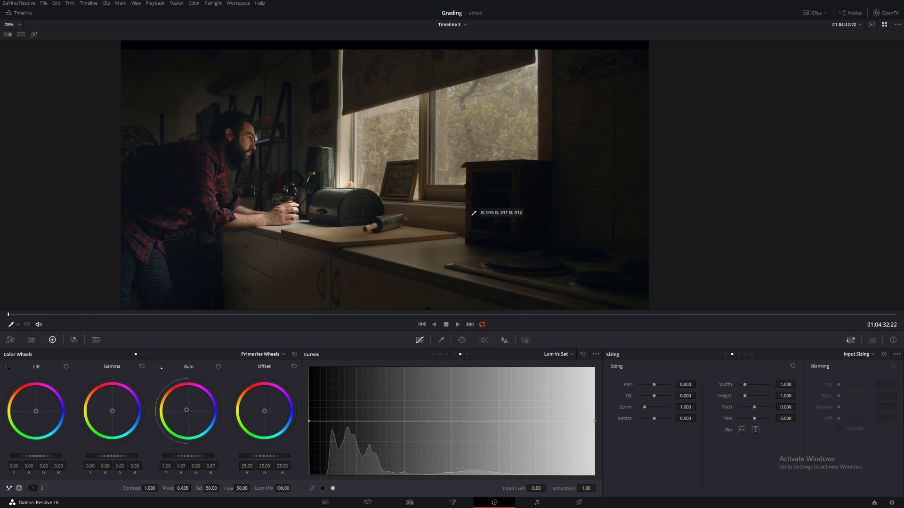
pyautogui.hotkey('alt', 'f')
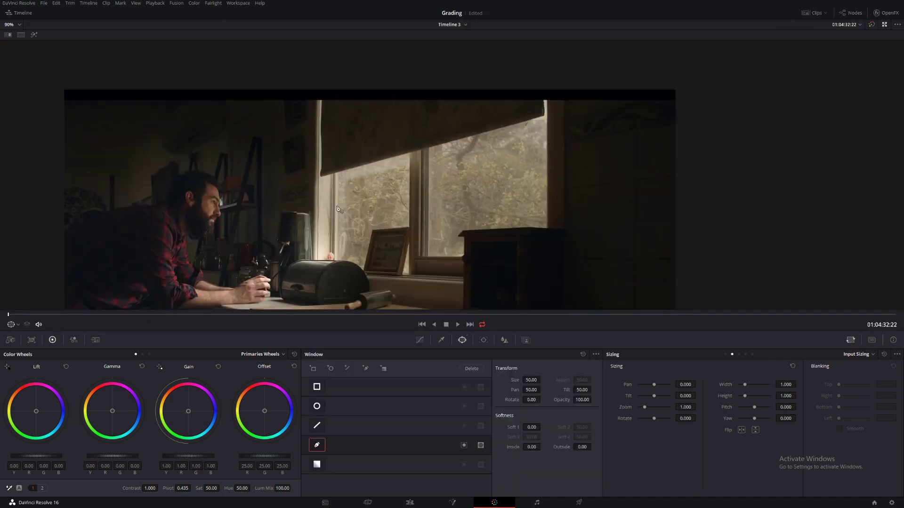
# Step: Draw a pen mask around the window and cabinet top, reshape a corner, and raise Inside softness
pyautogui.click(328, 172)
pyautogui.click(321, 227)
pyautogui.click(320, 251)
pyautogui.click(359, 270)
pyautogui.click(463, 279)
pyautogui.click(463, 239)
pyautogui.click(522, 222)
pyautogui.click(549, 217)
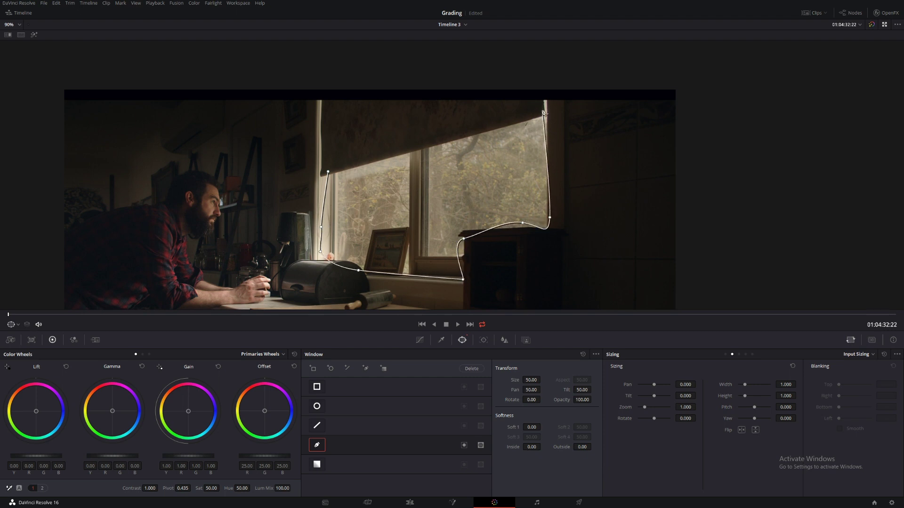
pyautogui.click(546, 99)
pyautogui.click(367, 161)
pyautogui.click(319, 157)
pyautogui.click(328, 172)
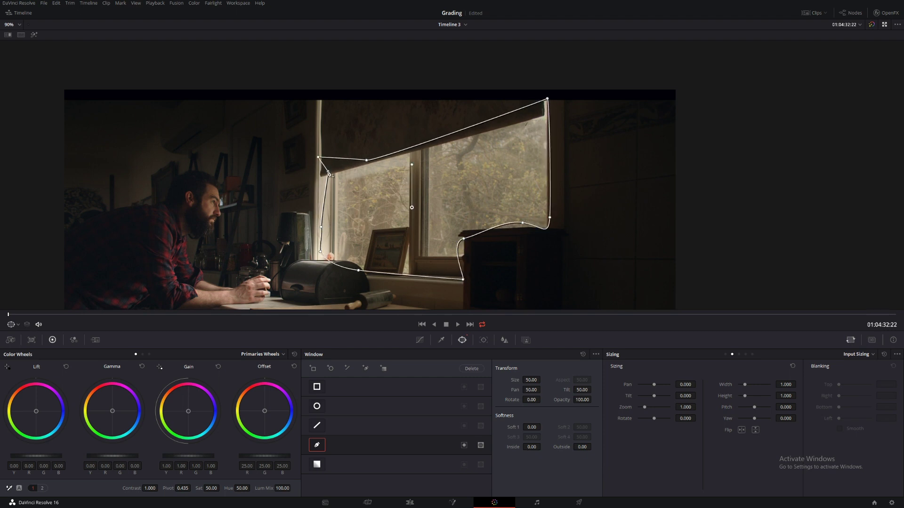
pyautogui.moveTo(329, 173); pyautogui.dragTo(321, 175)
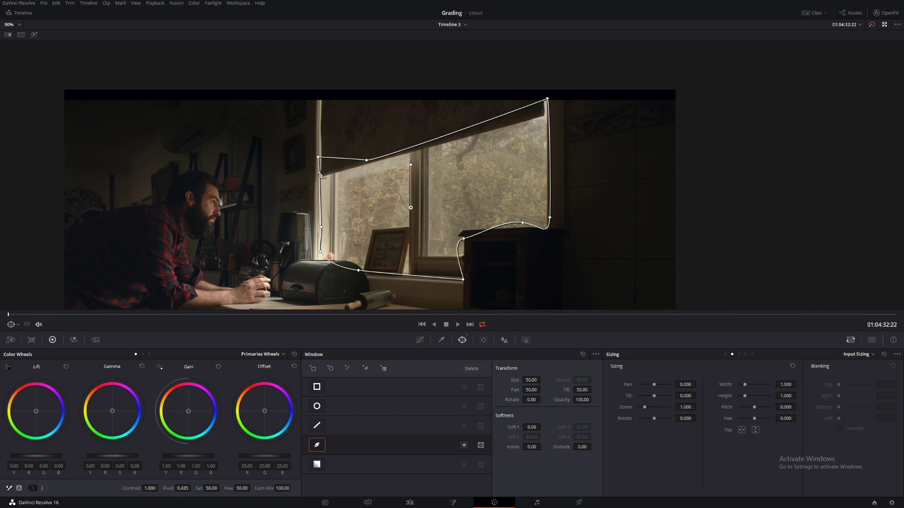
pyautogui.moveTo(531, 447); pyautogui.dragTo(593, 446)
# Step: Darken the masked area by lowering the curve's white point and bending the midtones down
pyautogui.click(420, 340)
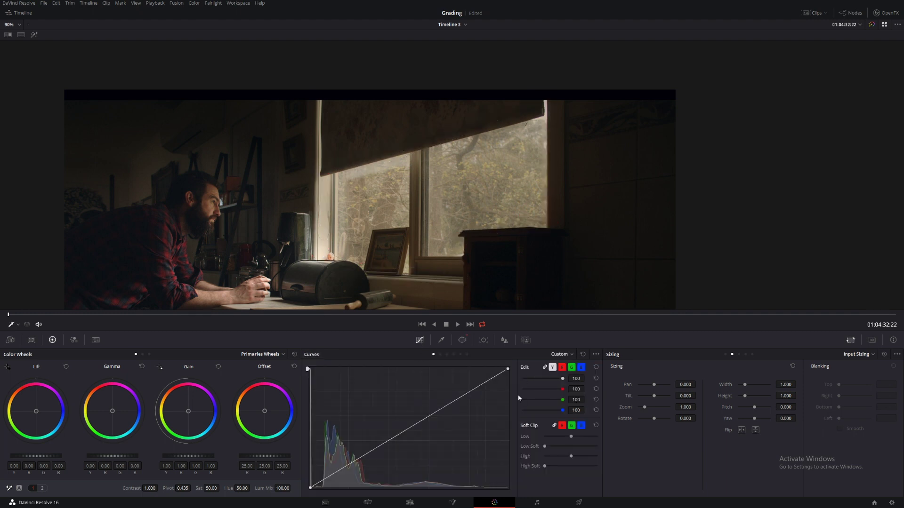
pyautogui.moveTo(507, 368); pyautogui.dragTo(512, 393)
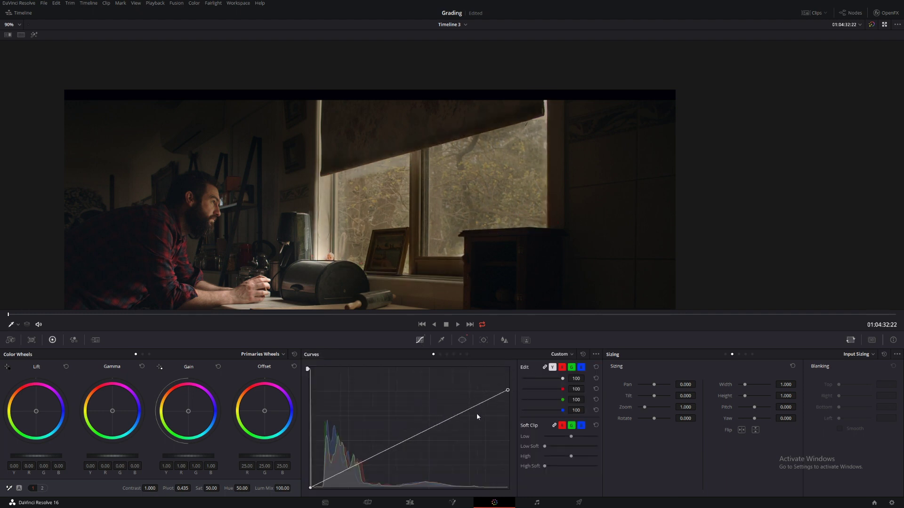
pyautogui.moveTo(444, 424); pyautogui.dragTo(436, 432)
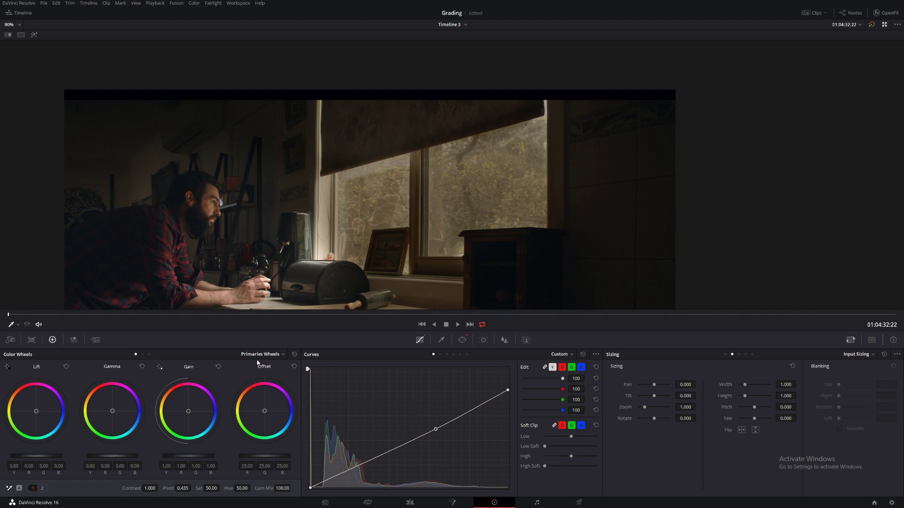
# Step: Nudge the Log Highlight wheel slightly toward blue
pyautogui.click(148, 354)
pyautogui.moveTo(188, 411); pyautogui.dragTo(192, 413)
pyautogui.click(136, 354)
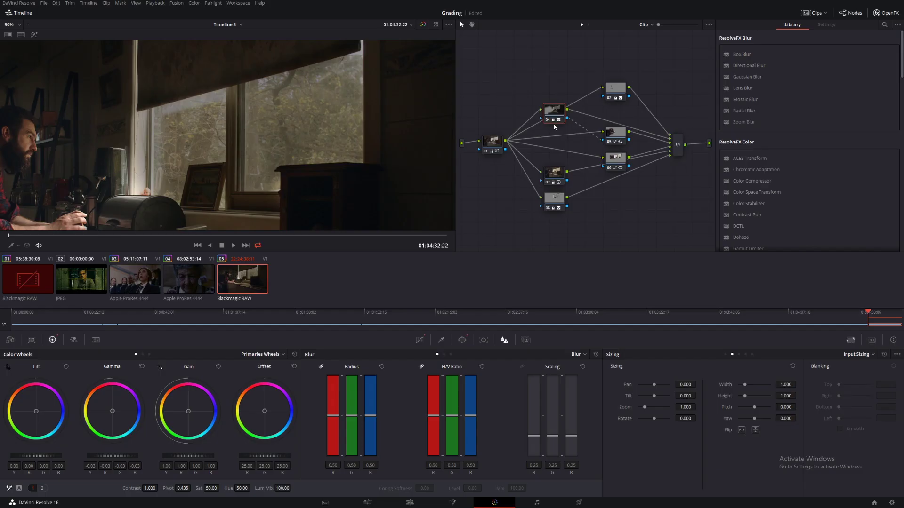
# Step: Lower the current node's linked blur radius to 0.49 on all channels
pyautogui.hotkey('alt', 'f')
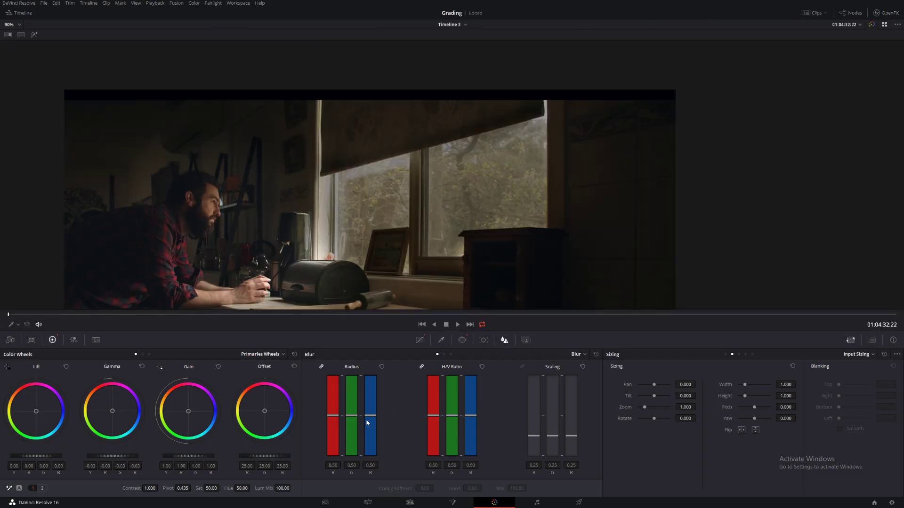
pyautogui.moveTo(371, 416); pyautogui.dragTo(371, 415)
pyautogui.hotkey('alt', 'f')
pyautogui.hotkey('alt', 'f')
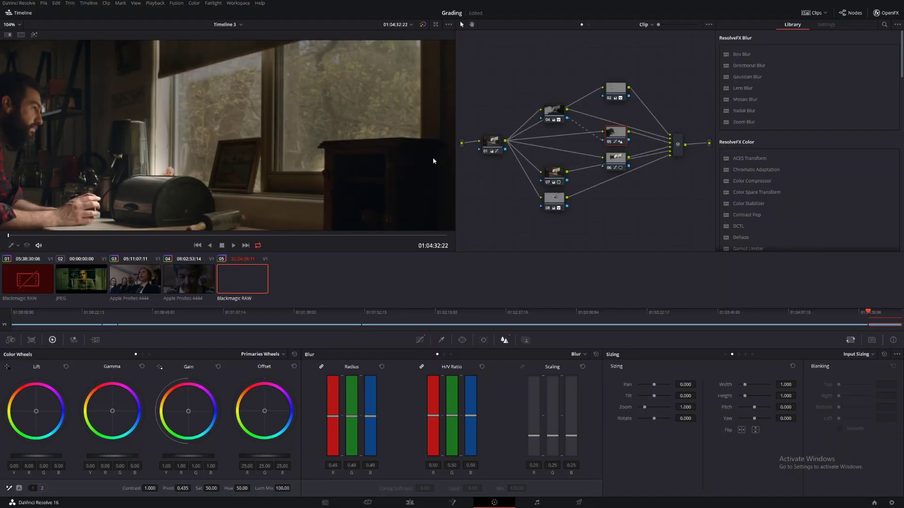
pyautogui.moveTo(624, 208); pyautogui.dragTo(552, 201)
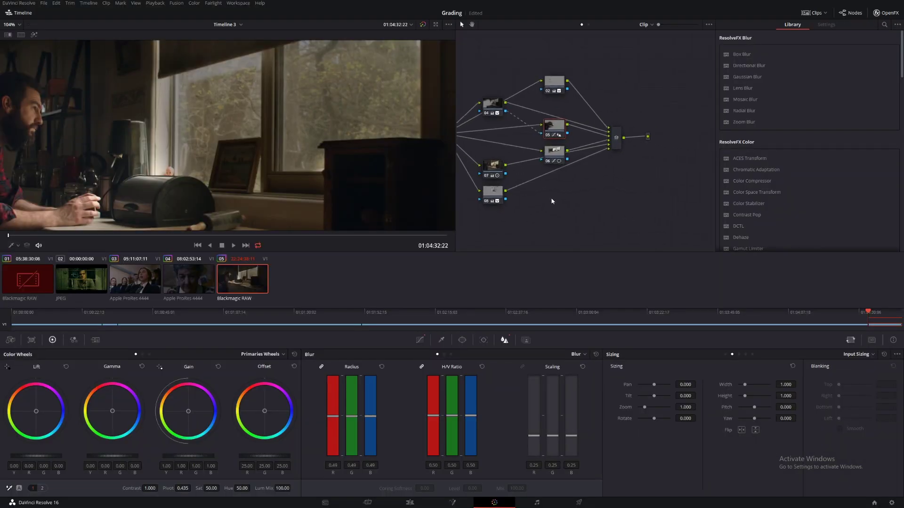
# Step: Add a serial node after the layer mixer and shape its Custom luma curve with low and high points
pyautogui.click(614, 150)
pyautogui.hotkey('alt', 's')
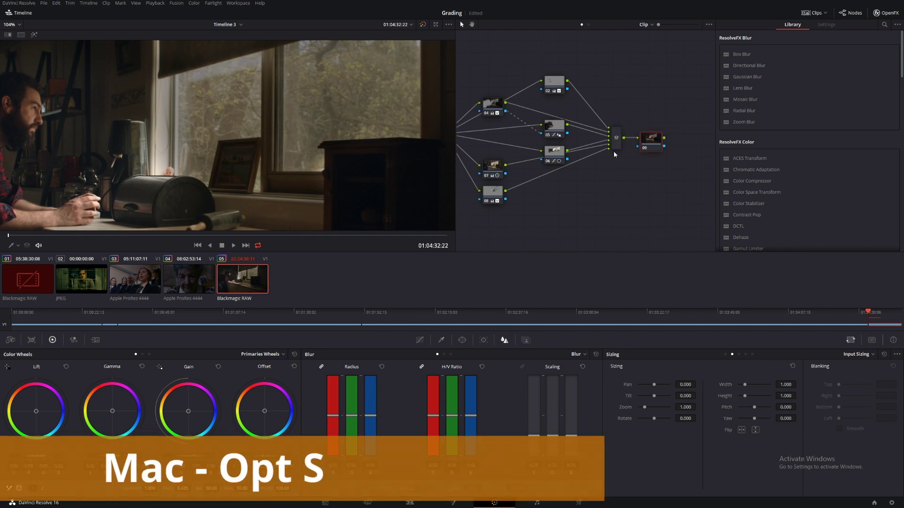
pyautogui.hotkey('alt', 'f')
pyautogui.click(419, 339)
pyautogui.click(370, 455)
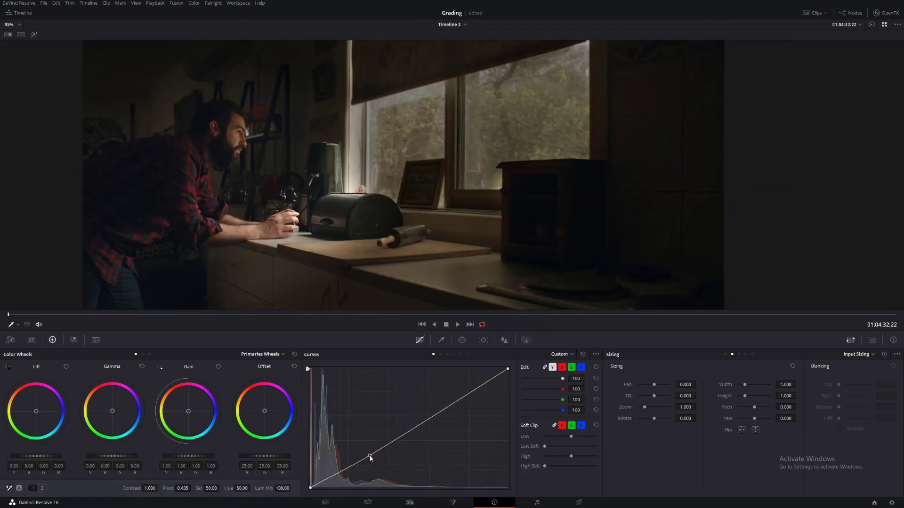
pyautogui.click(468, 399)
pyautogui.moveTo(468, 400); pyautogui.dragTo(471, 402)
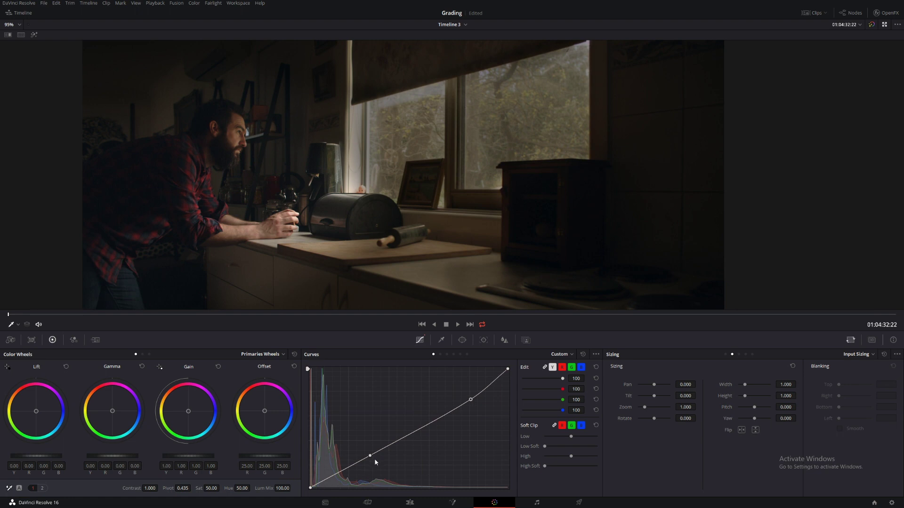
pyautogui.moveTo(370, 455); pyautogui.dragTo(367, 462)
pyautogui.moveTo(470, 400); pyautogui.dragTo(468, 405)
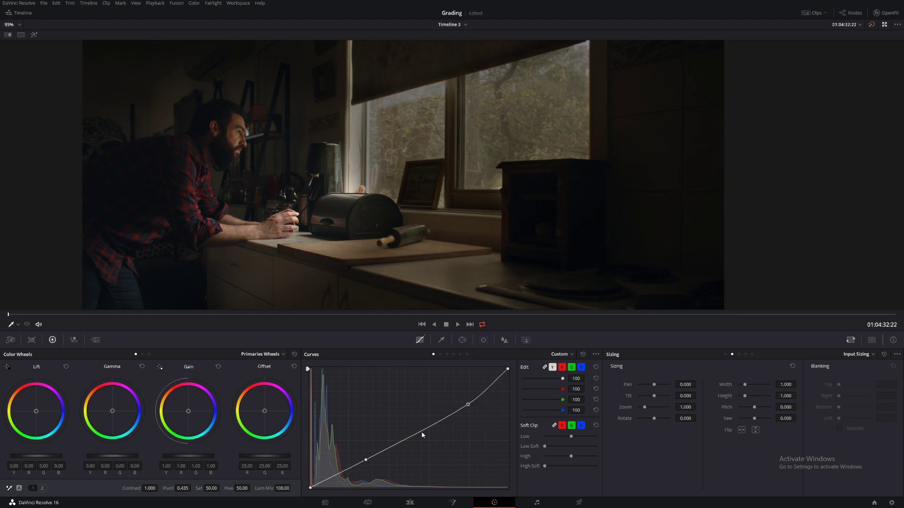
pyautogui.moveTo(367, 461); pyautogui.dragTo(368, 466)
# Step: Desaturate the darkest tones on the Lum Vs Sat curve, down to 0.35 at luminance 0.00
pyautogui.hotkey('ctrl', 'f')
pyautogui.press('Escape')
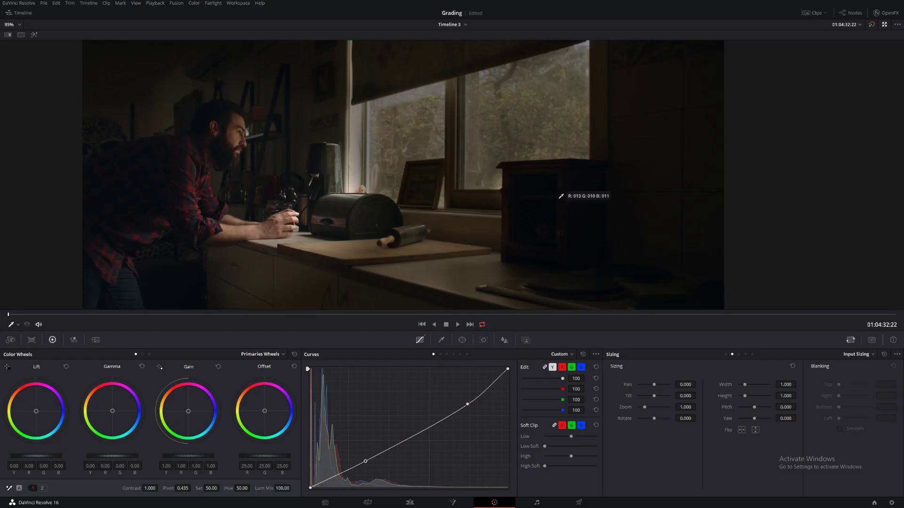
pyautogui.click(460, 355)
pyautogui.click(355, 422)
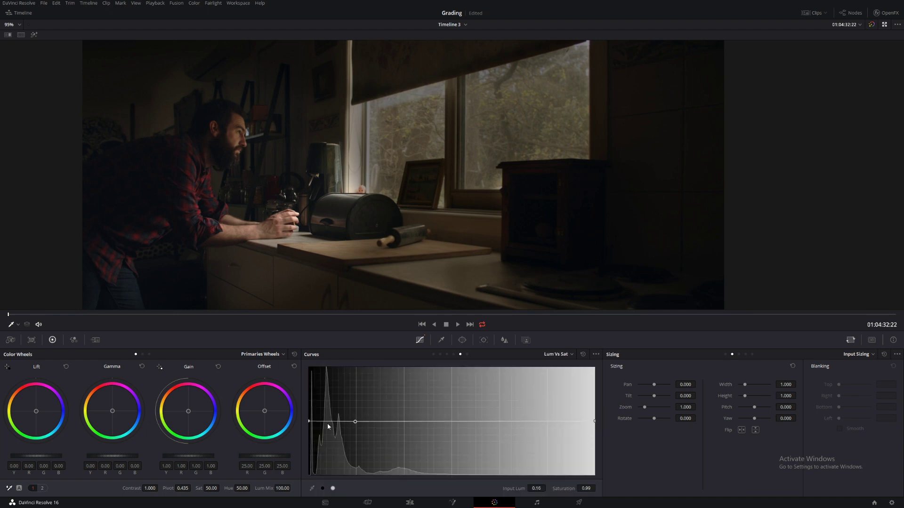
pyautogui.moveTo(308, 422); pyautogui.dragTo(310, 458)
# Step: Nudge the lower Custom curve point up slightly and check the result full screen
pyautogui.click(433, 354)
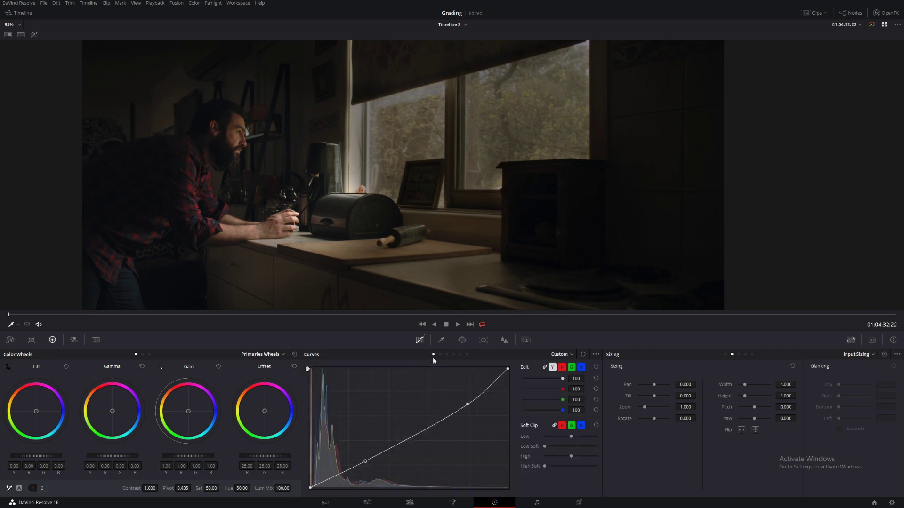
pyautogui.click(362, 460)
pyautogui.hotkey('ctrl', 'f')
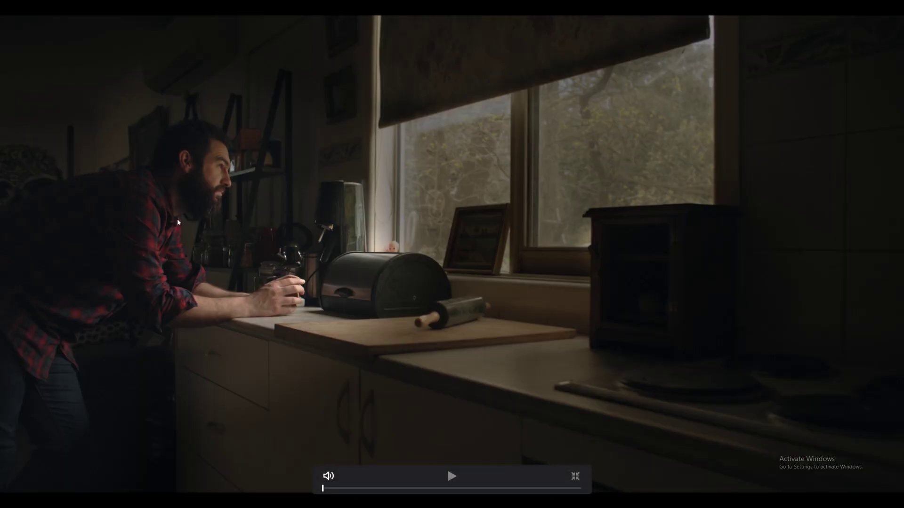
pyautogui.hotkey('ctrl', 'f')
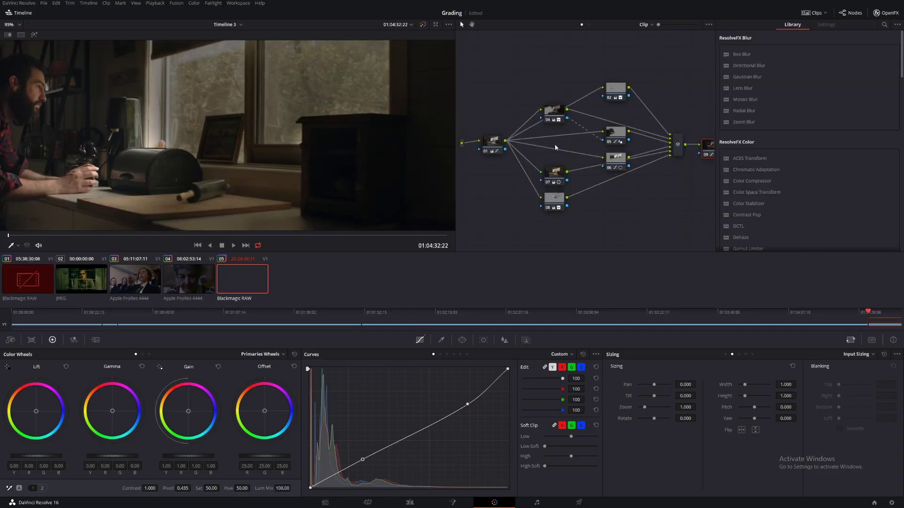
# Step: Lift a midtone point on node 02's curve and set Log Highlight to R 0.10, G -0.04, B 0.11
pyautogui.click(615, 89)
pyautogui.hotkey('alt', 'f')
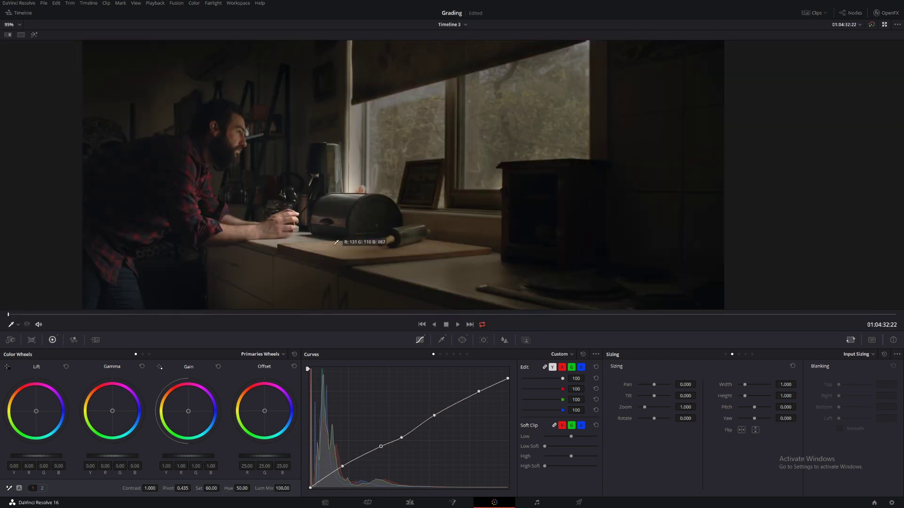
pyautogui.moveTo(401, 438)
pyautogui.mouseDown()
pyautogui.moveTo(434, 412)
pyautogui.moveTo(402, 429)
pyautogui.mouseUp()
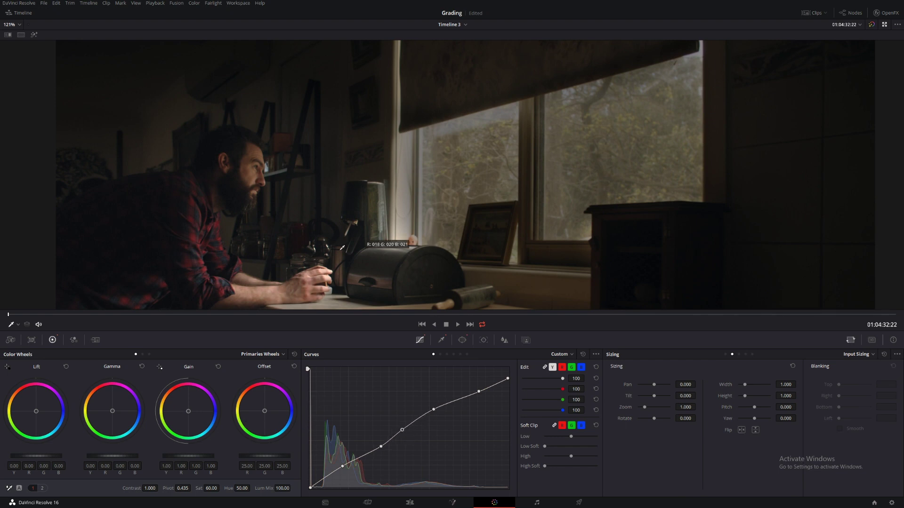
pyautogui.click(149, 355)
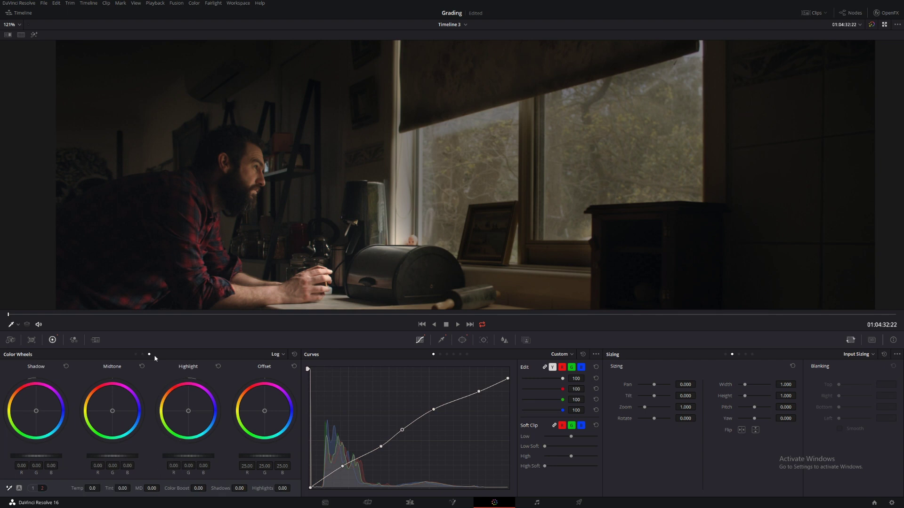
pyautogui.moveTo(188, 414); pyautogui.dragTo(189, 413)
# Step: Add a serial node with a Circle window shaped into a soft oval around the man's head
pyautogui.hotkey('alt', 's')
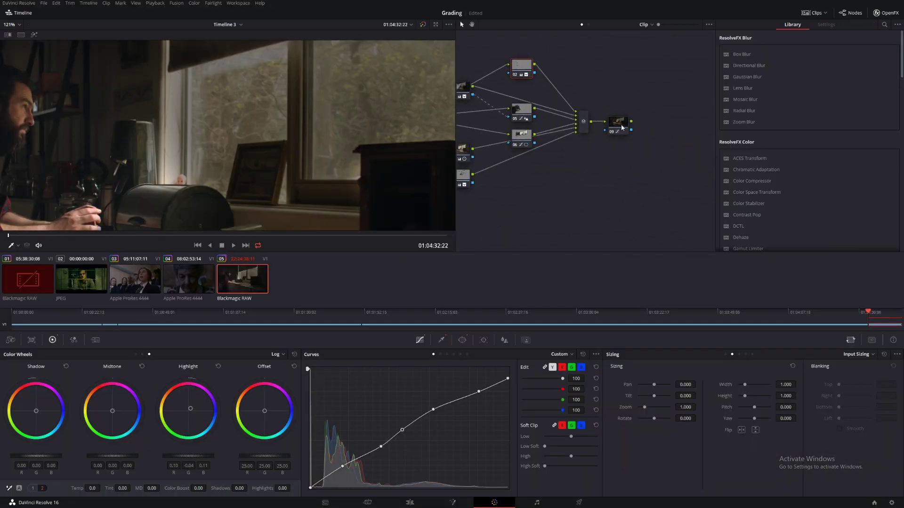
pyautogui.hotkey('alt', 'f')
pyautogui.scroll(2, 361, 185)
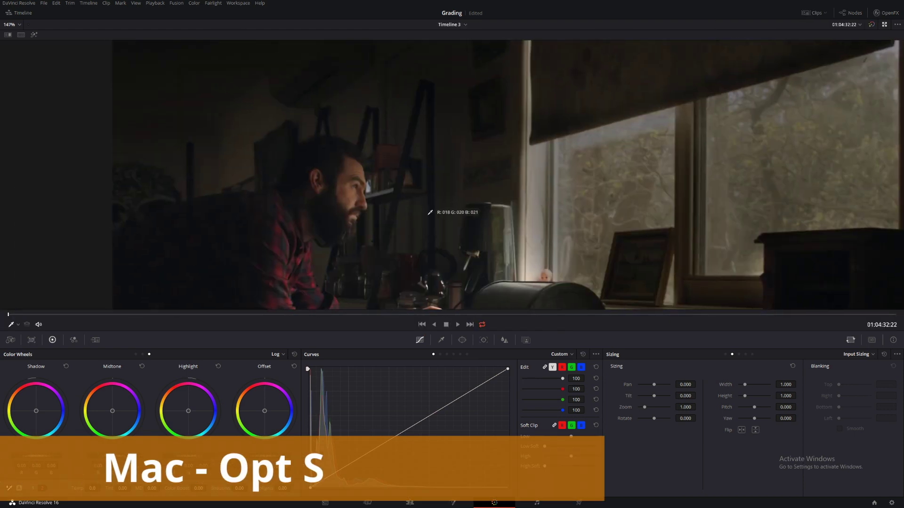
pyautogui.click(462, 341)
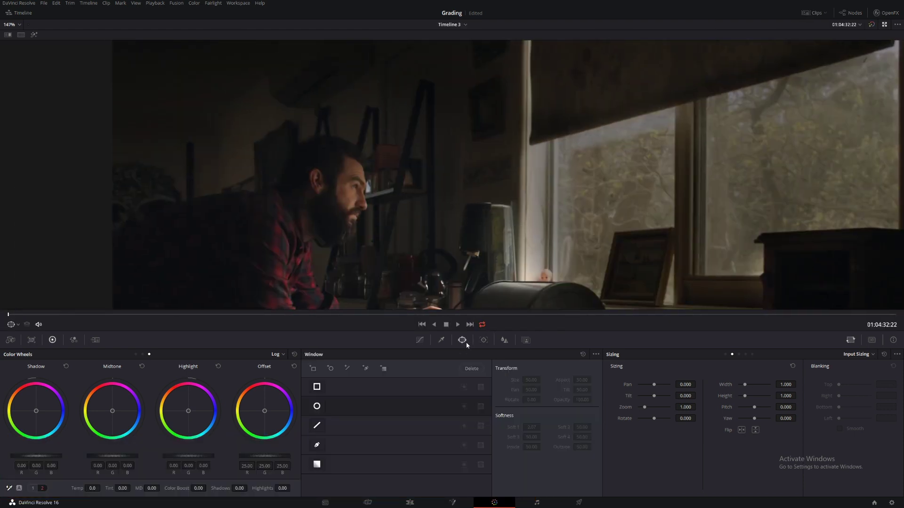
pyautogui.click(317, 407)
pyautogui.moveTo(610, 285)
pyautogui.mouseDown()
pyautogui.moveTo(361, 215)
pyautogui.moveTo(362, 224)
pyautogui.mouseUp()
pyautogui.scroll(-2, 430, 234)
pyautogui.moveTo(405, 178); pyautogui.dragTo(420, 178)
pyautogui.moveTo(391, 224); pyautogui.dragTo(393, 222)
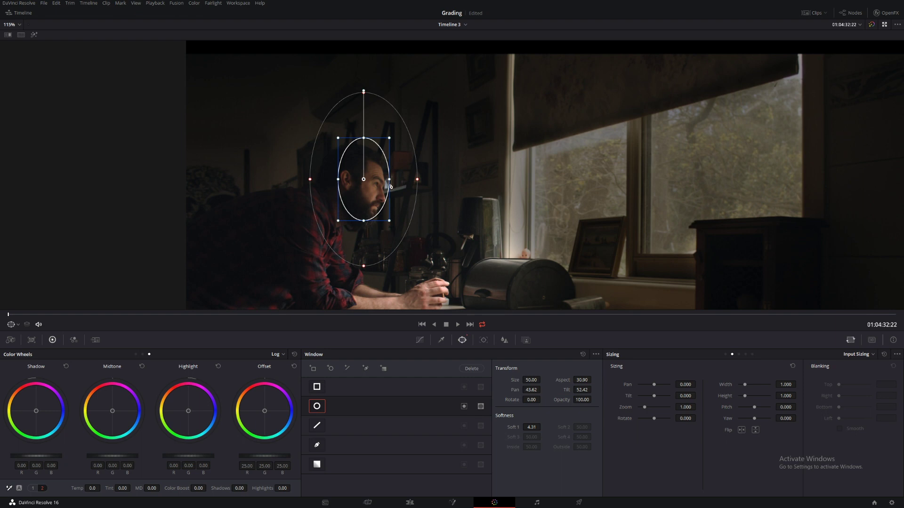
pyautogui.moveTo(392, 188); pyautogui.dragTo(380, 191)
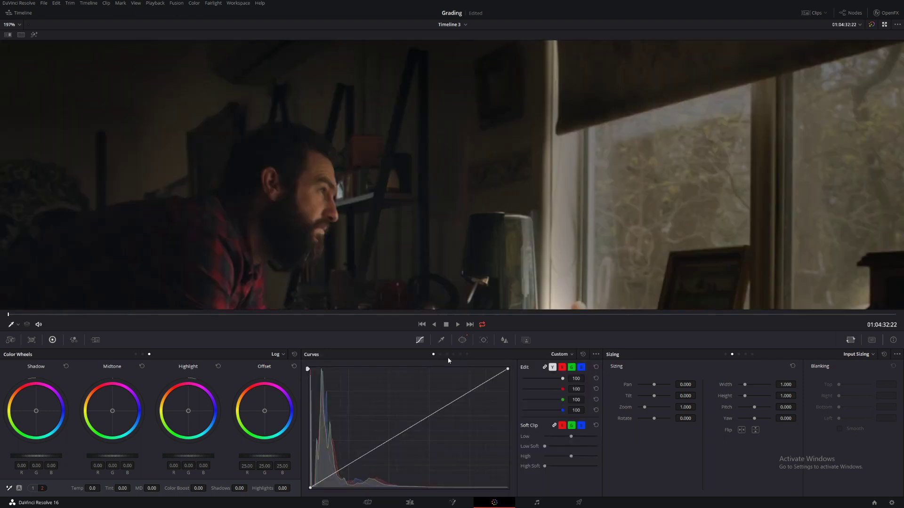
# Step: Lower the saturation of the orange skin and reddish hues on the Hue Vs Sat curve
pyautogui.click(446, 354)
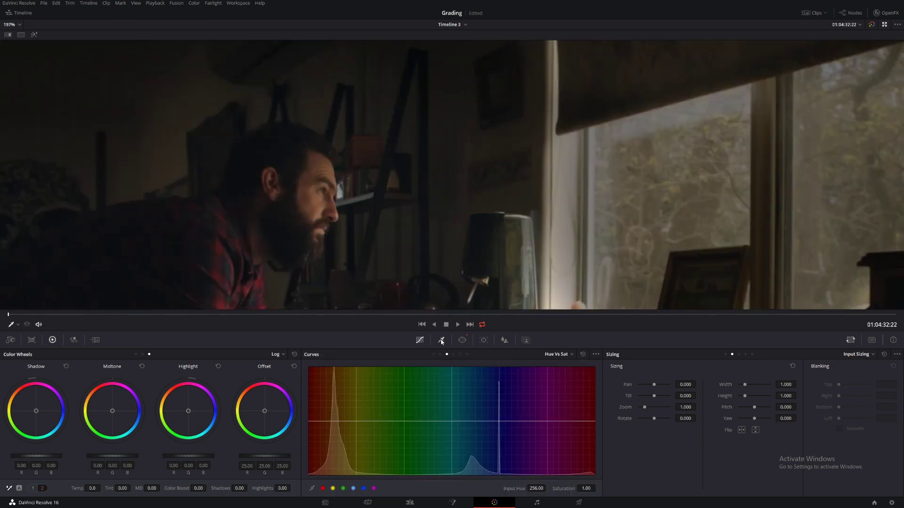
pyautogui.click(329, 185)
pyautogui.moveTo(324, 422); pyautogui.dragTo(325, 424)
pyautogui.click(349, 420)
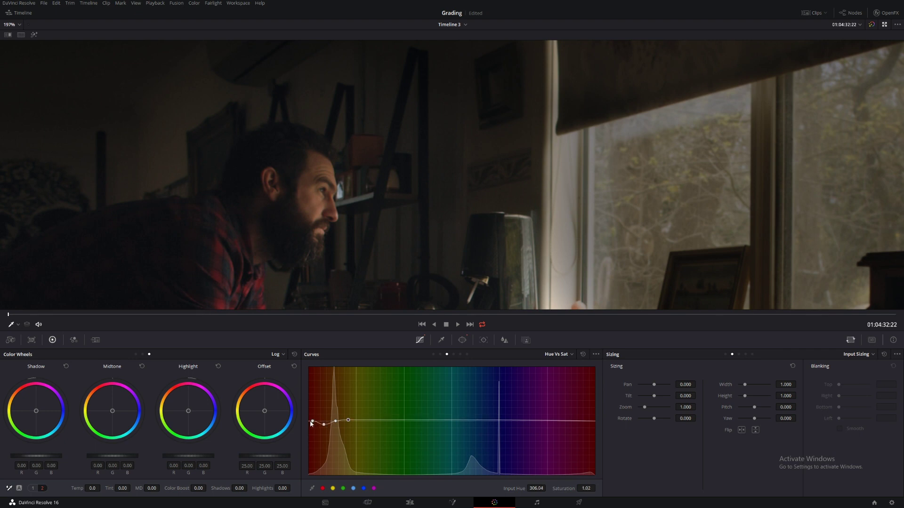
pyautogui.click(311, 422)
pyautogui.moveTo(326, 425); pyautogui.dragTo(330, 428)
# Step: Add upper and lower points to the Custom curve, then bring up the HSL Qualifier
pyautogui.click(433, 355)
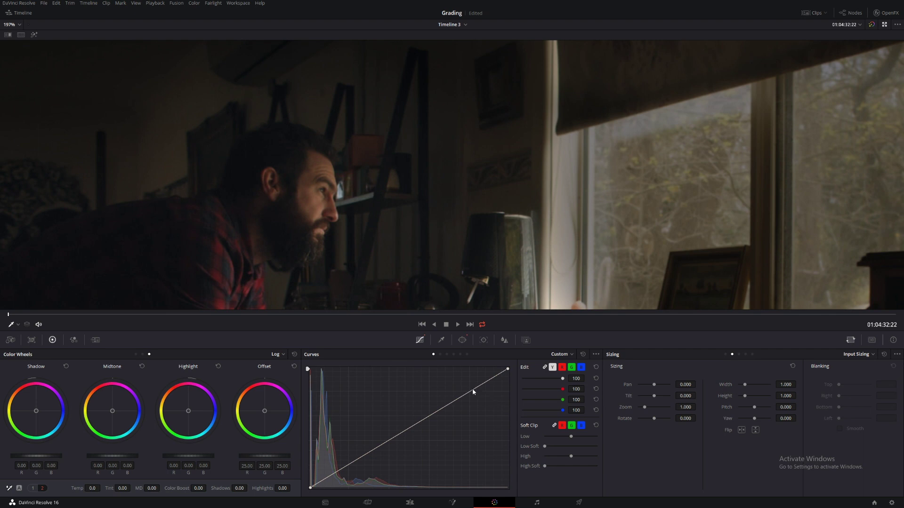
pyautogui.moveTo(472, 391); pyautogui.dragTo(466, 390)
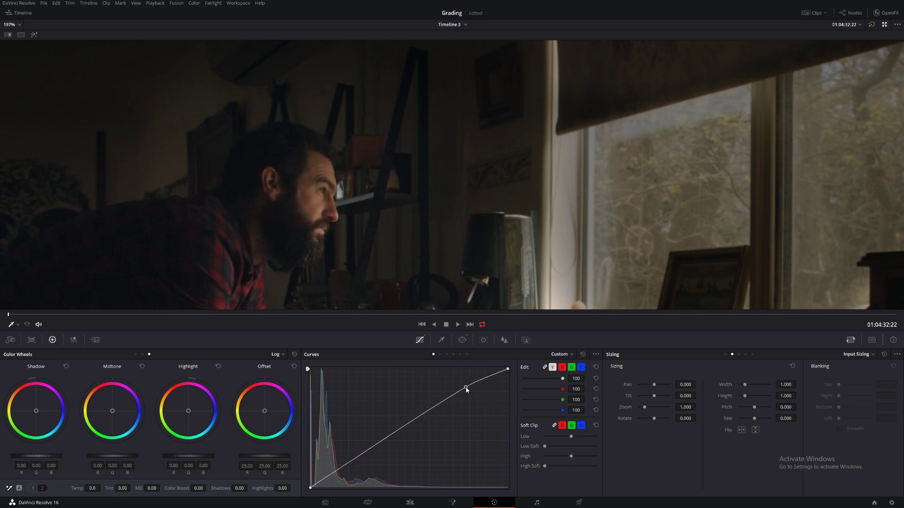
pyautogui.click(355, 459)
pyautogui.click(441, 340)
# Step: Sample the man's skin in the qualifier, view it in highlight mode, and widen Hue Width to 5.9
pyautogui.click(328, 203)
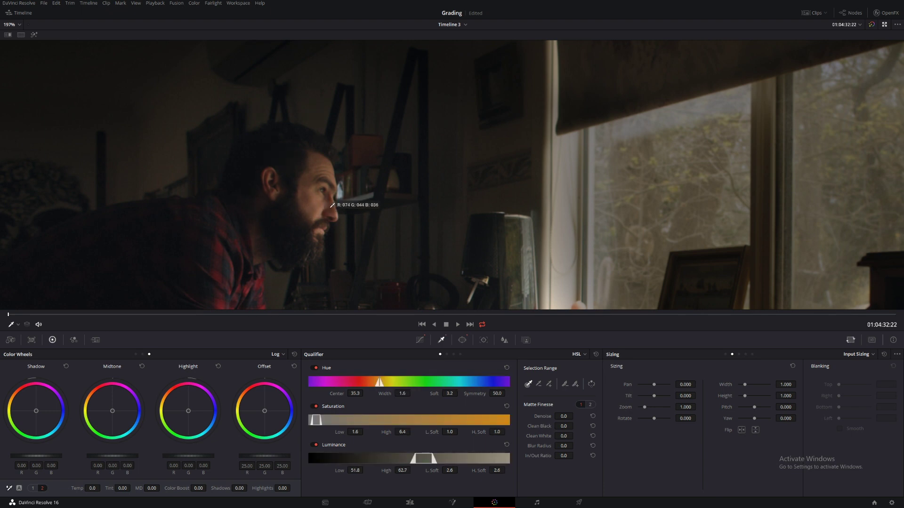
pyautogui.hotkey('shift', 'h')
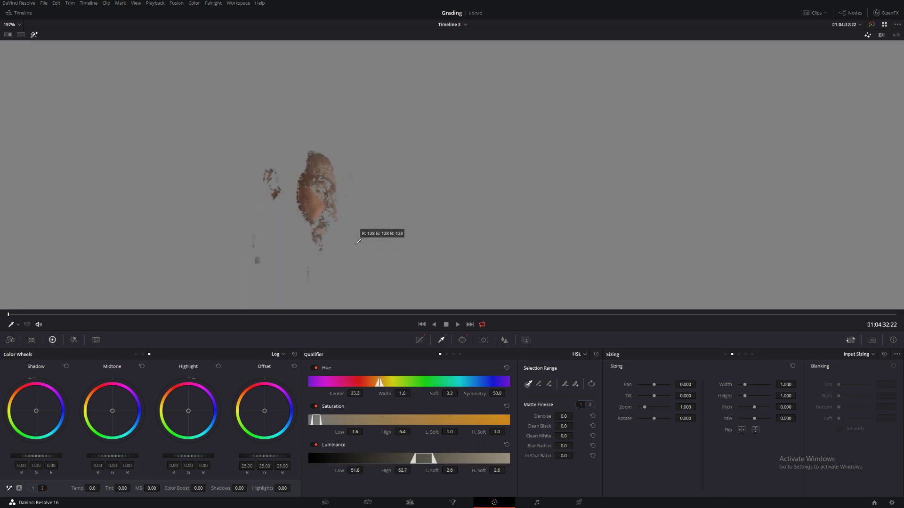
pyautogui.moveTo(403, 394)
pyautogui.mouseDown()
pyautogui.moveTo(404, 448)
pyautogui.moveTo(412, 431)
pyautogui.mouseUp()
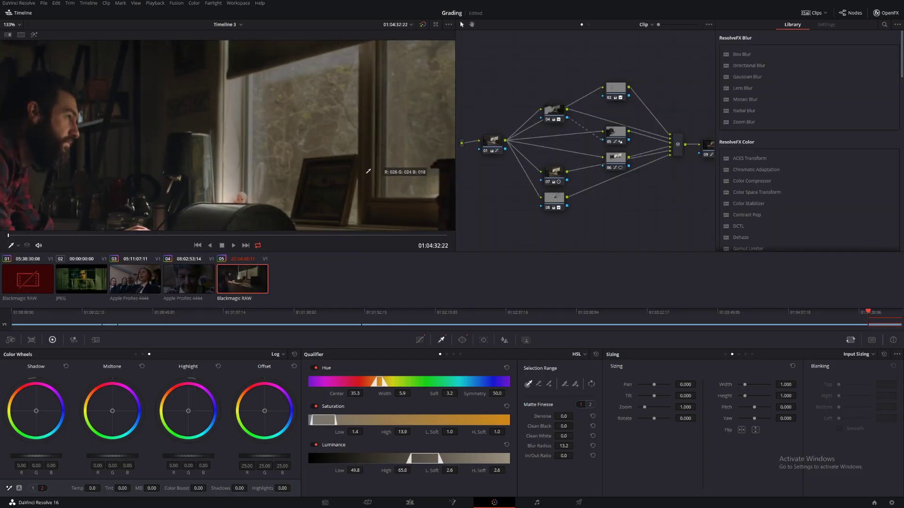
pyautogui.scroll(-2, 368, 172)
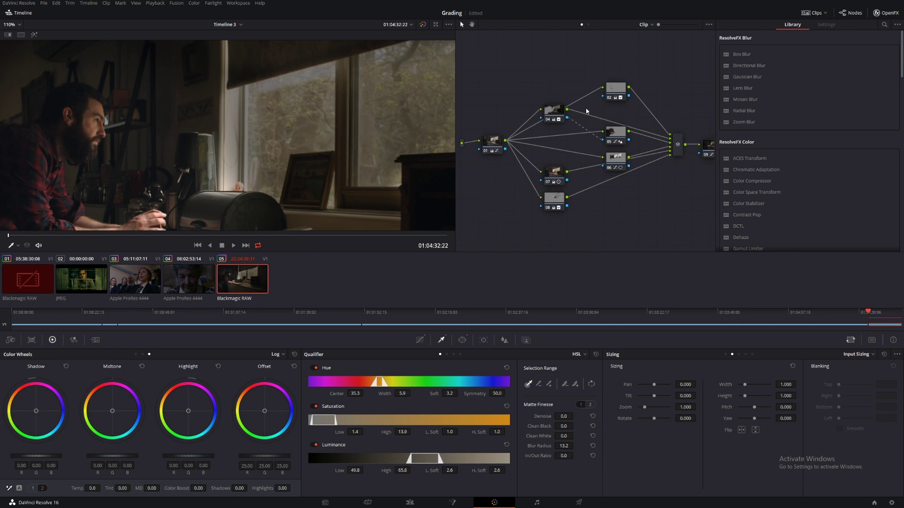
pyautogui.click(551, 112)
# Step: Push node 04's Log Shadow wheel slightly toward blue and review the shot full screen
pyautogui.hotkey('alt', 'f')
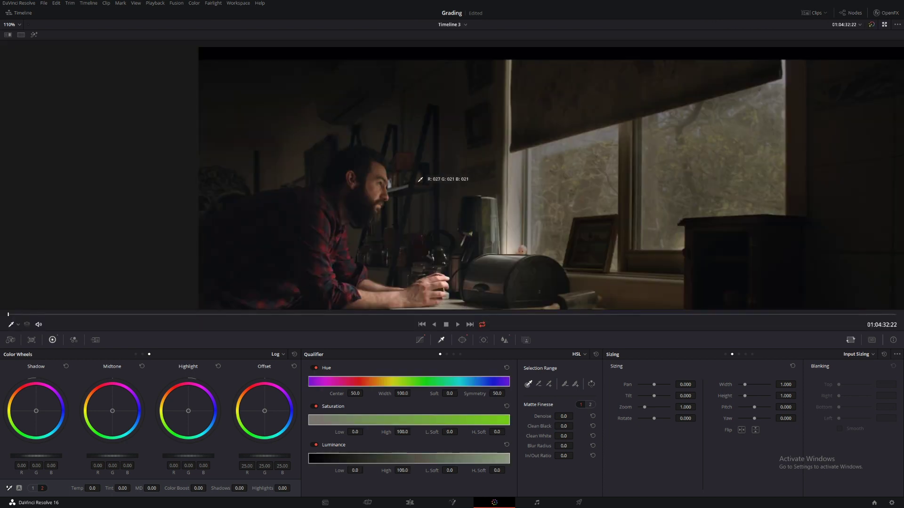
pyautogui.scroll(-2, 414, 181)
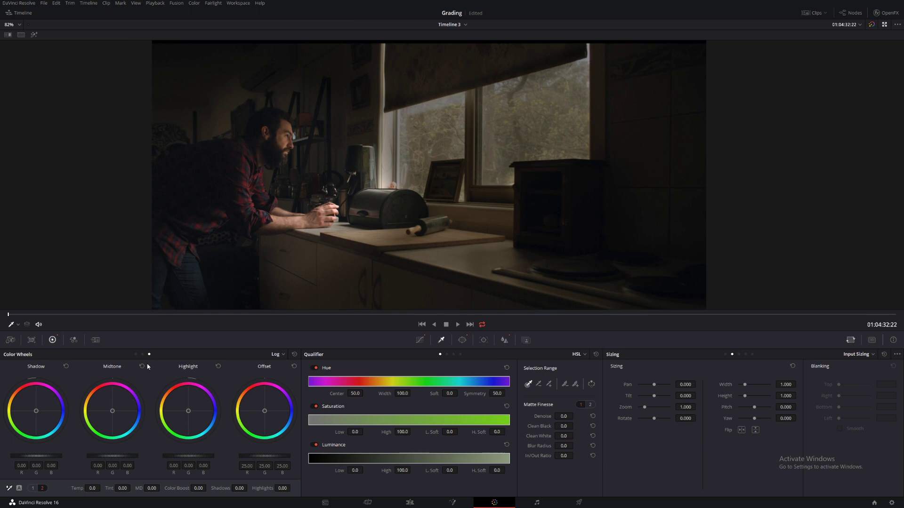
pyautogui.moveTo(37, 417); pyautogui.dragTo(36, 411)
pyautogui.moveTo(37, 411); pyautogui.dragTo(38, 412)
pyautogui.press('p')
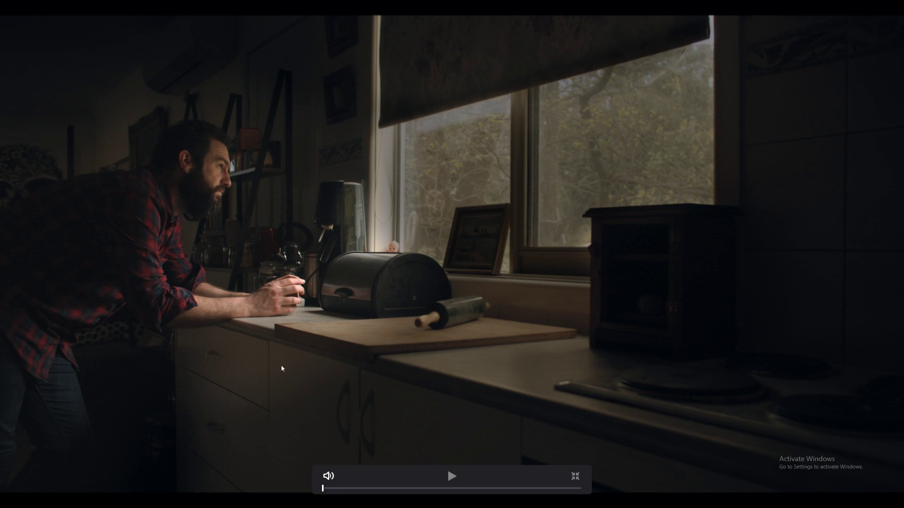
pyautogui.press('Escape')
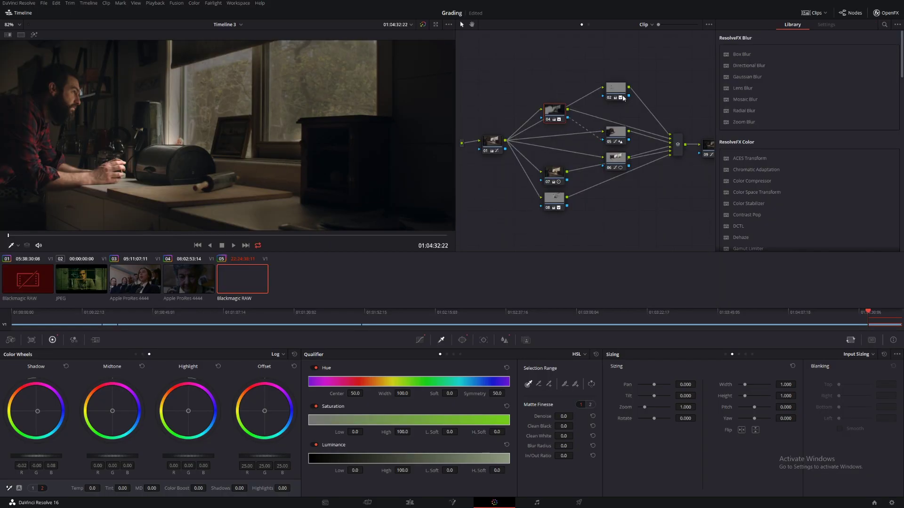
# Step: Inspect node 02's lift, gamma and gain wheels, then select node 05
pyautogui.click(617, 90)
pyautogui.hotkey('alt', 'f')
pyautogui.scroll(5, 276, 186)
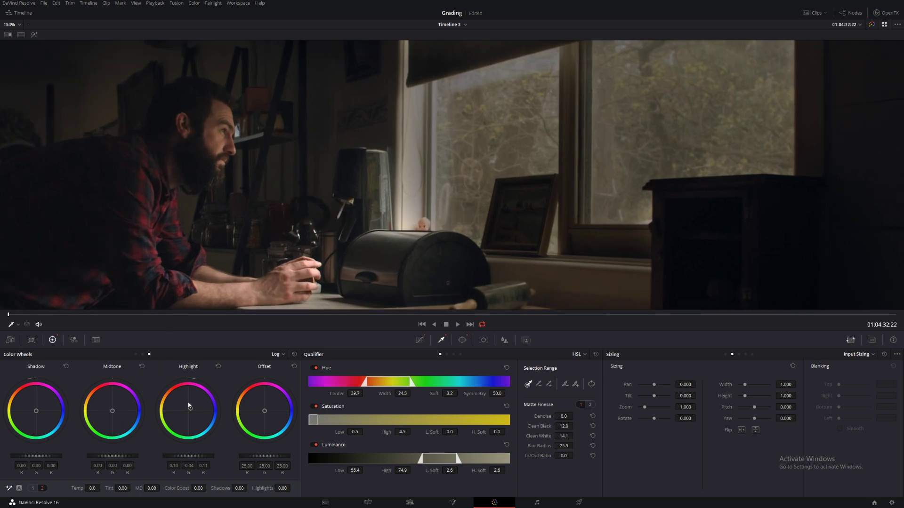
pyautogui.click(136, 354)
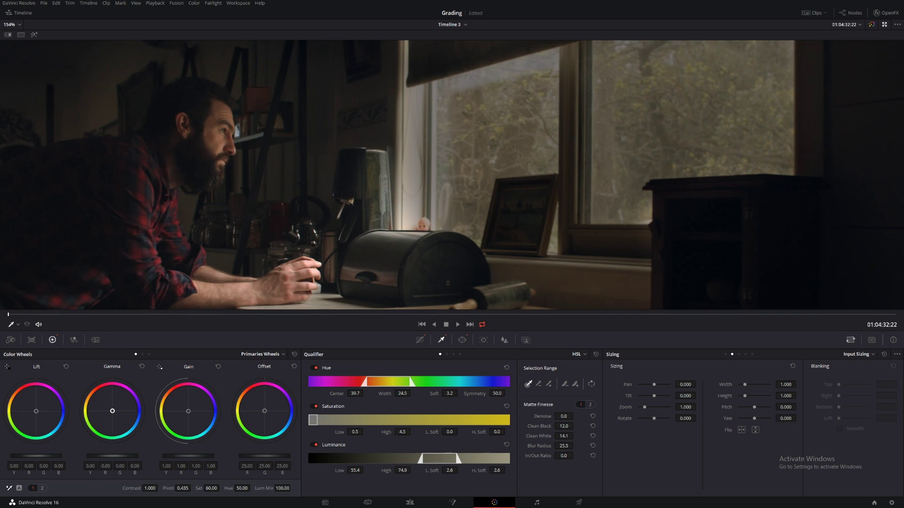
pyautogui.hotkey('alt', 'f')
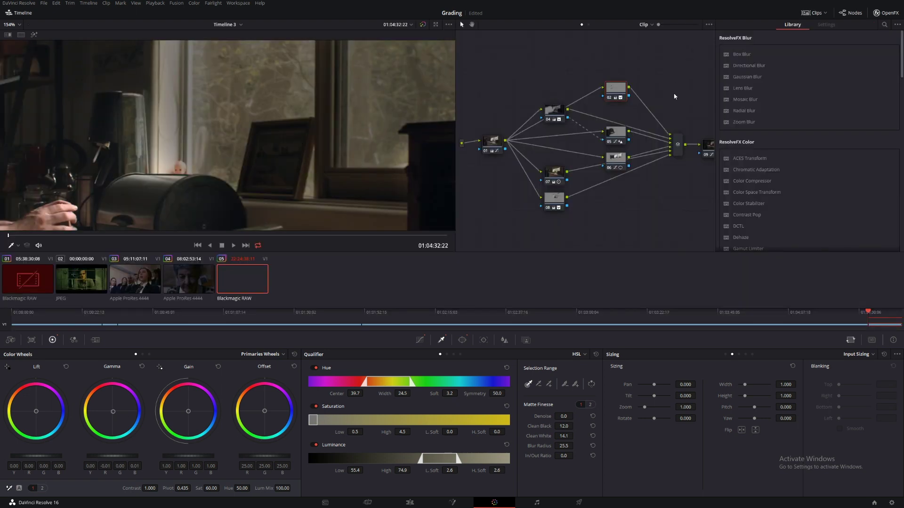
pyautogui.click(614, 140)
pyautogui.hotkey('alt', 'f')
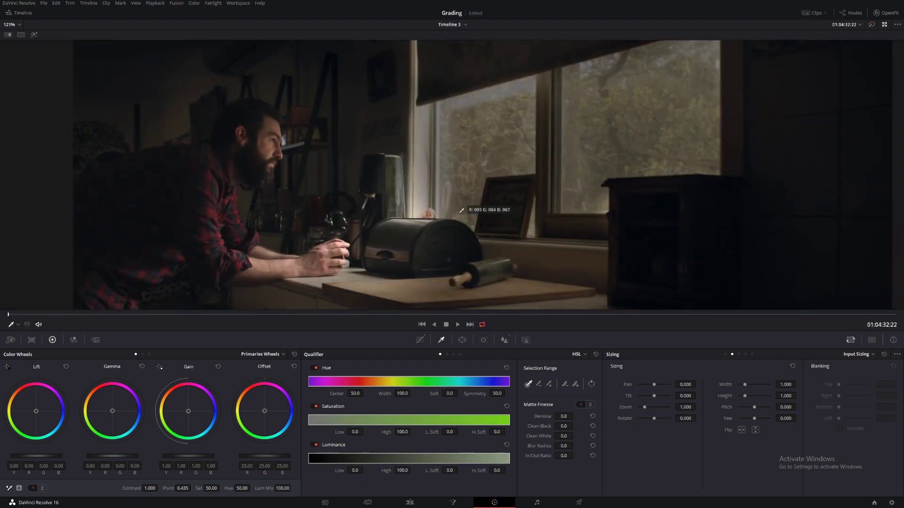
# Step: Replace node 05's upper curve point with a new one and shift the lower point slightly right
pyautogui.click(419, 340)
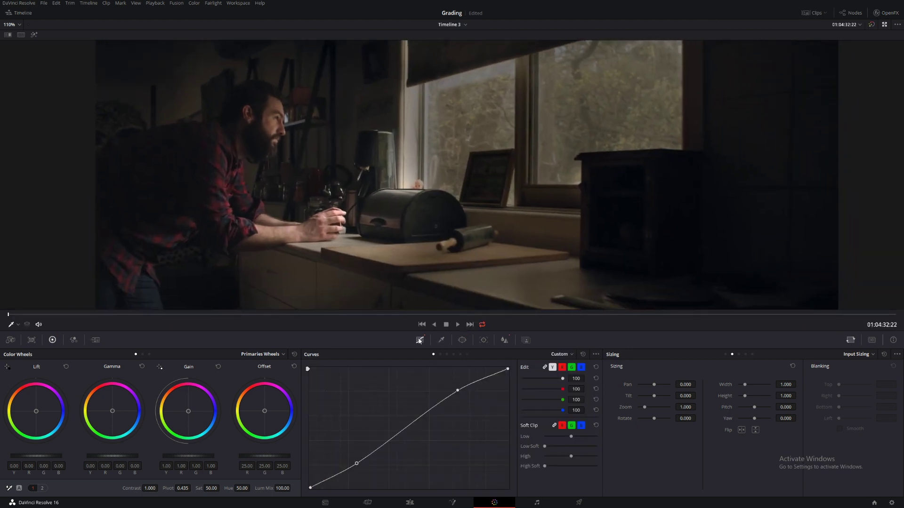
pyautogui.rightClick(460, 392)
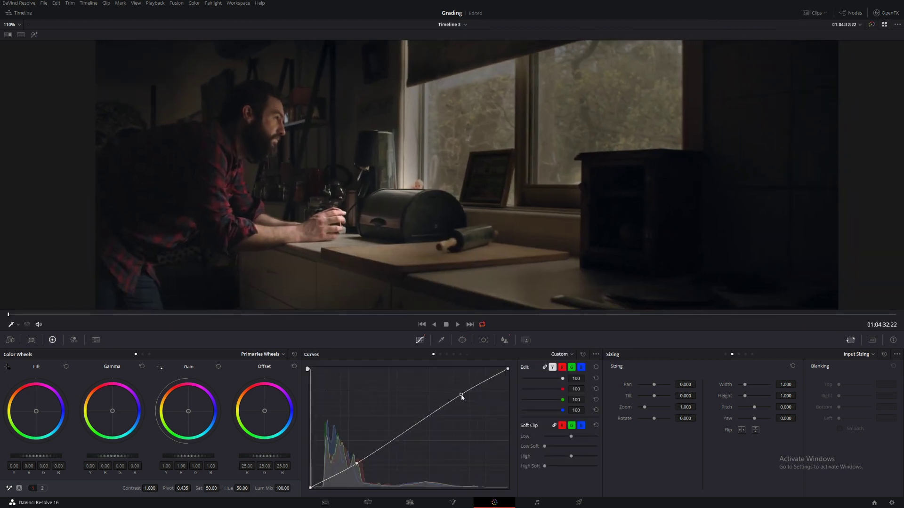
pyautogui.click(461, 393)
pyautogui.moveTo(357, 463); pyautogui.dragTo(361, 463)
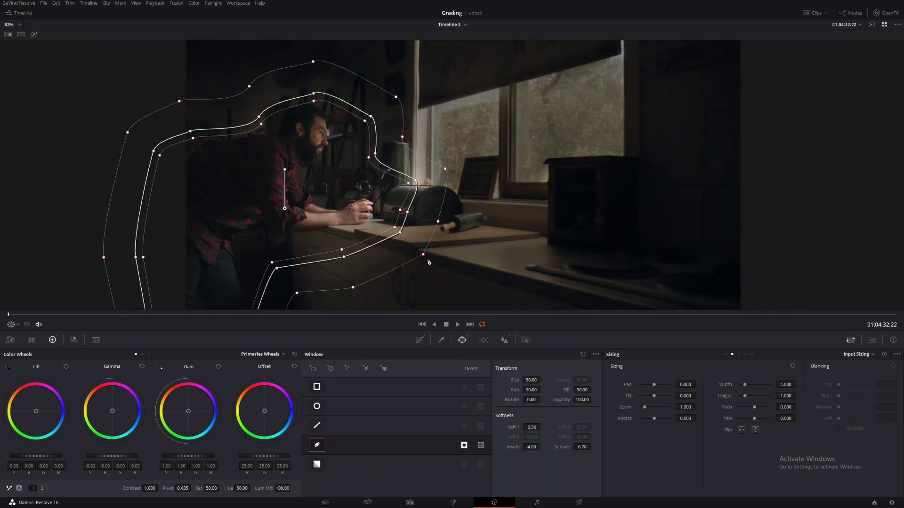
# Step: Drag the mask's outer soft edge out toward the window and pull the inner soft edge in around the man
pyautogui.moveTo(423, 255); pyautogui.dragTo(503, 295)
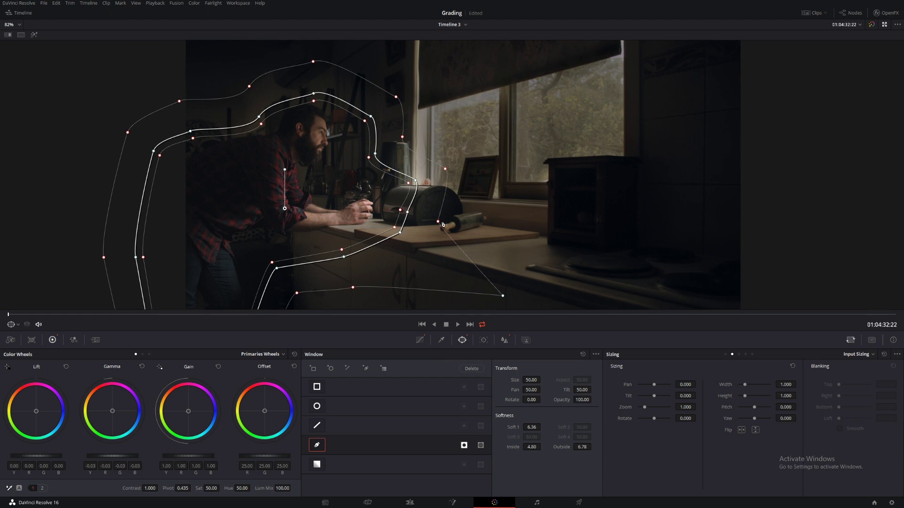
pyautogui.moveTo(438, 221); pyautogui.dragTo(523, 259)
pyautogui.moveTo(445, 168); pyautogui.dragTo(454, 198)
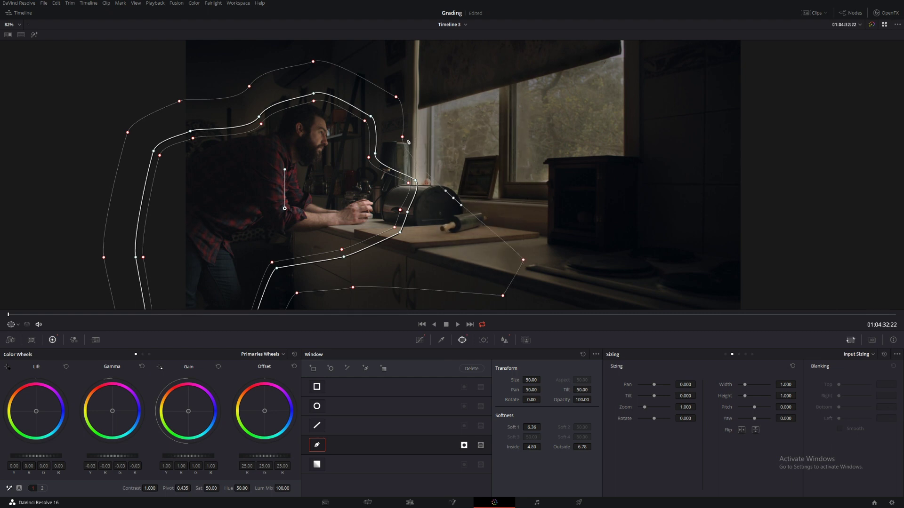
pyautogui.moveTo(402, 137); pyautogui.dragTo(406, 53)
pyautogui.moveTo(342, 250); pyautogui.dragTo(318, 221)
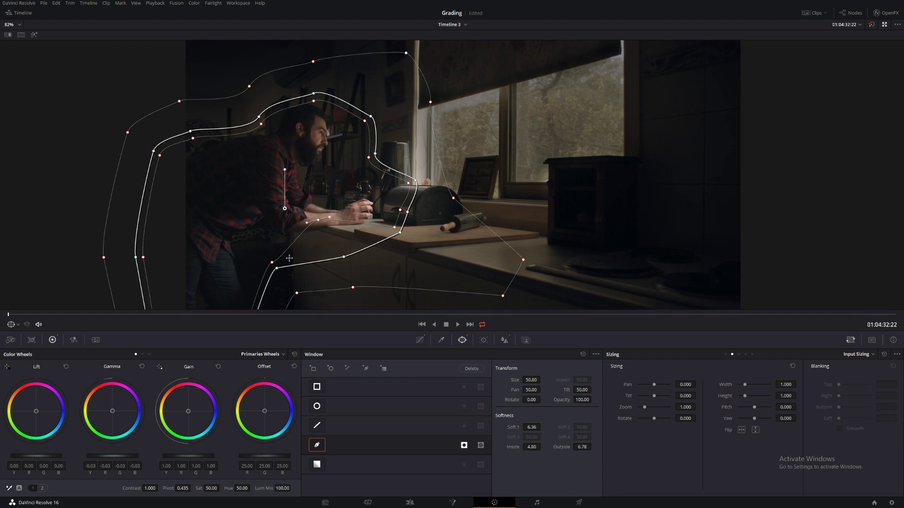
pyautogui.moveTo(272, 262); pyautogui.dragTo(219, 238)
pyautogui.moveTo(400, 210); pyautogui.dragTo(368, 195)
pyautogui.moveTo(391, 229); pyautogui.dragTo(337, 207)
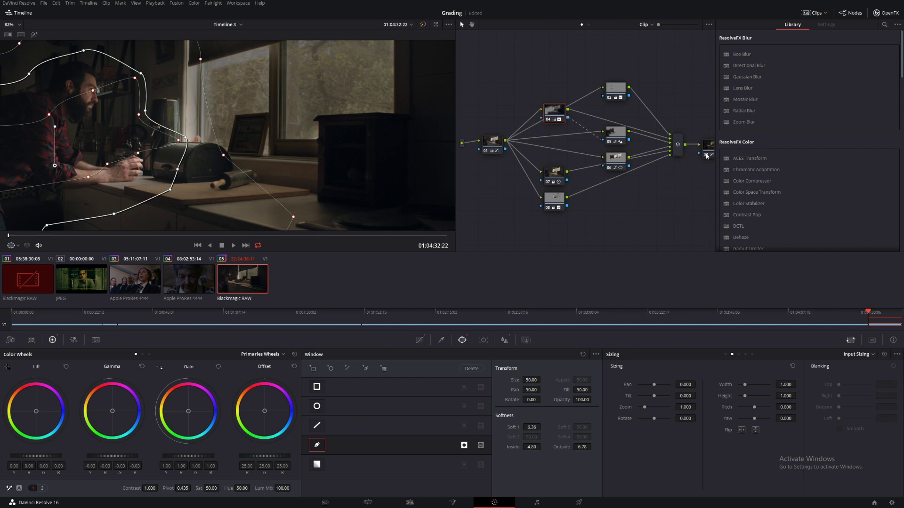
# Step: Add a serial node with a Circle window positioned over the upper-left back corner
pyautogui.hotkey('alt', 's')
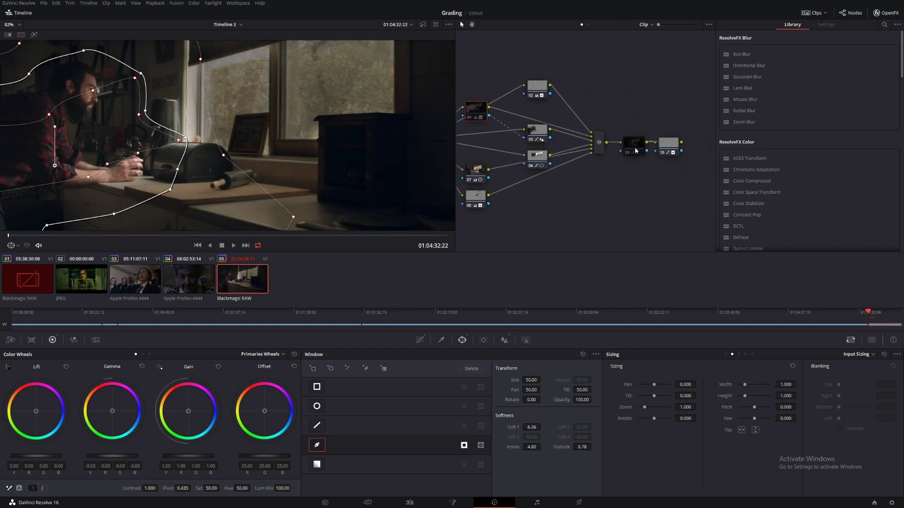
pyautogui.hotkey('alt', 'f')
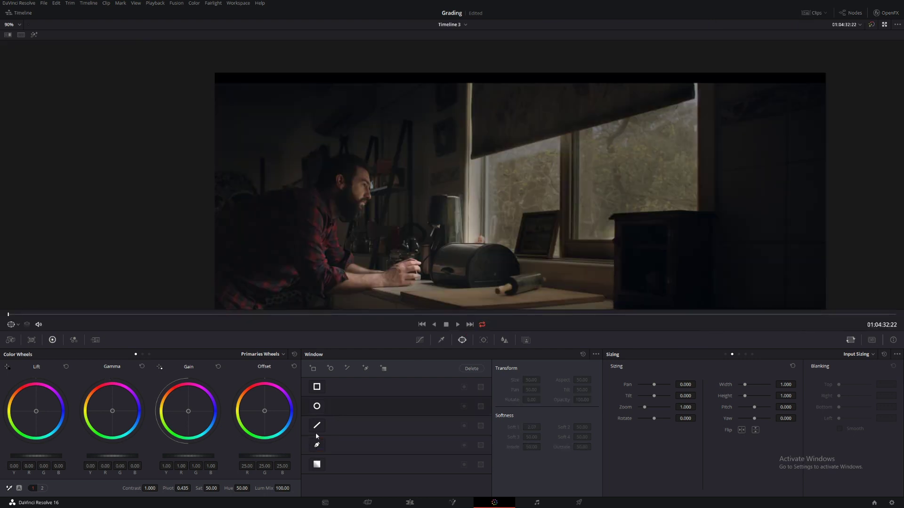
pyautogui.click(317, 406)
pyautogui.moveTo(524, 215); pyautogui.dragTo(303, 153)
pyautogui.moveTo(306, 61); pyautogui.dragTo(312, 128)
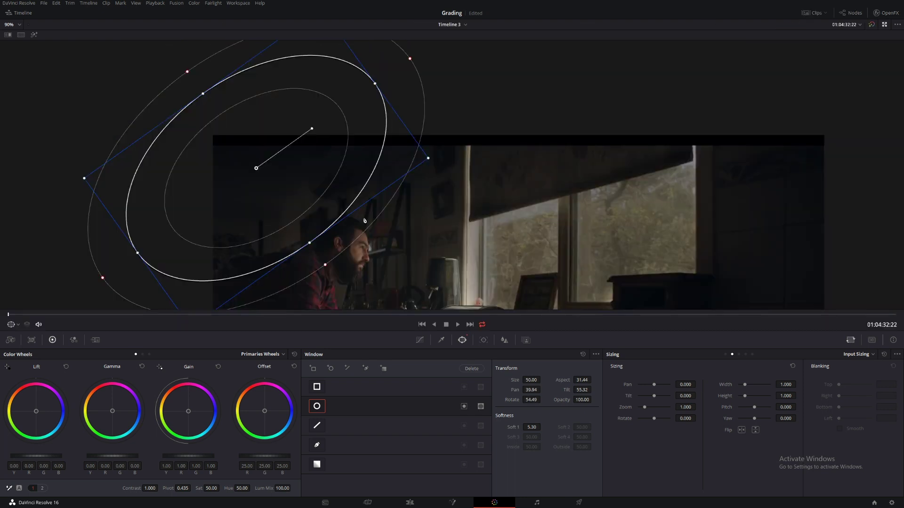
pyautogui.moveTo(385, 253); pyautogui.dragTo(322, 160)
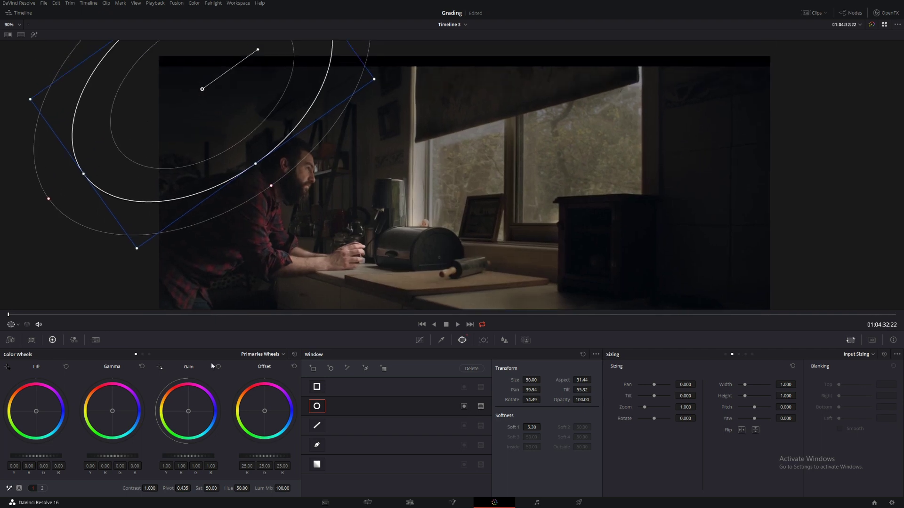
# Step: Tint the oval's shadows, resize it to 51.97 with softness 10.42, and add a Lum Vs Sat point at 0.14
pyautogui.click(149, 356)
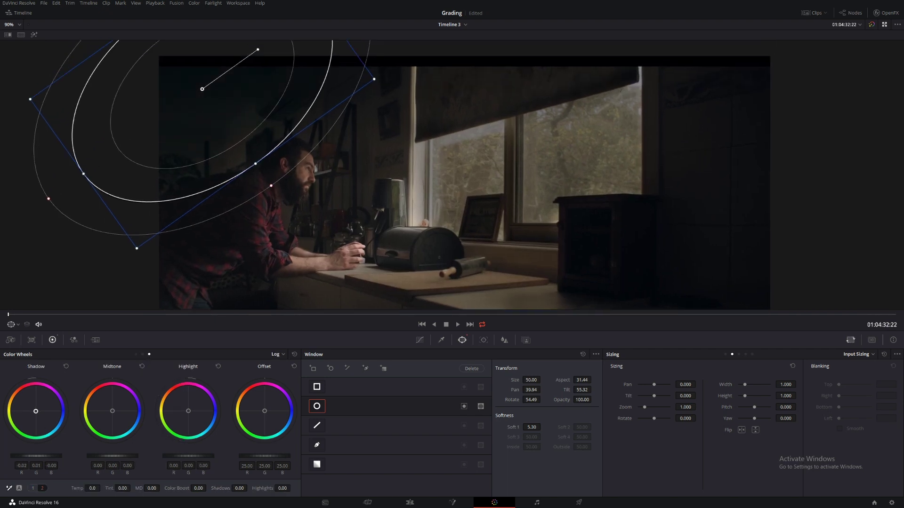
pyautogui.moveTo(35, 411); pyautogui.dragTo(36, 411)
pyautogui.moveTo(255, 163); pyautogui.dragTo(282, 193)
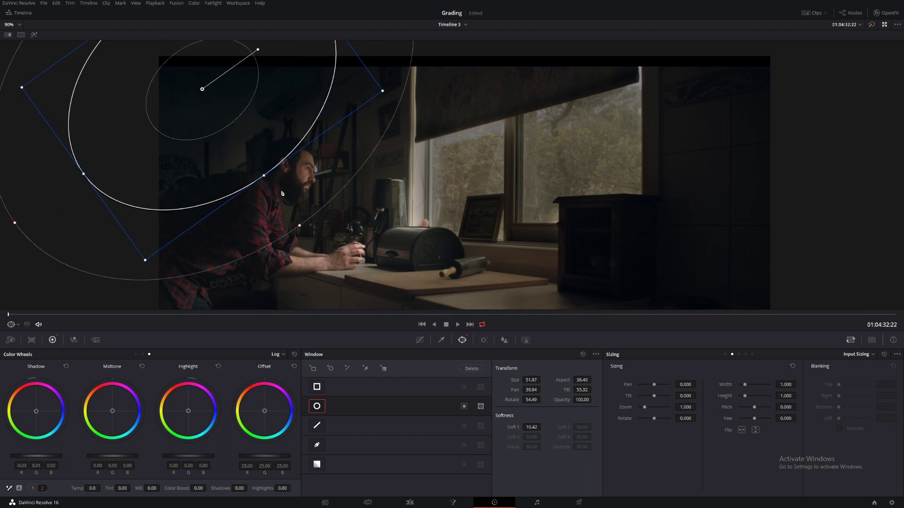
pyautogui.click(419, 340)
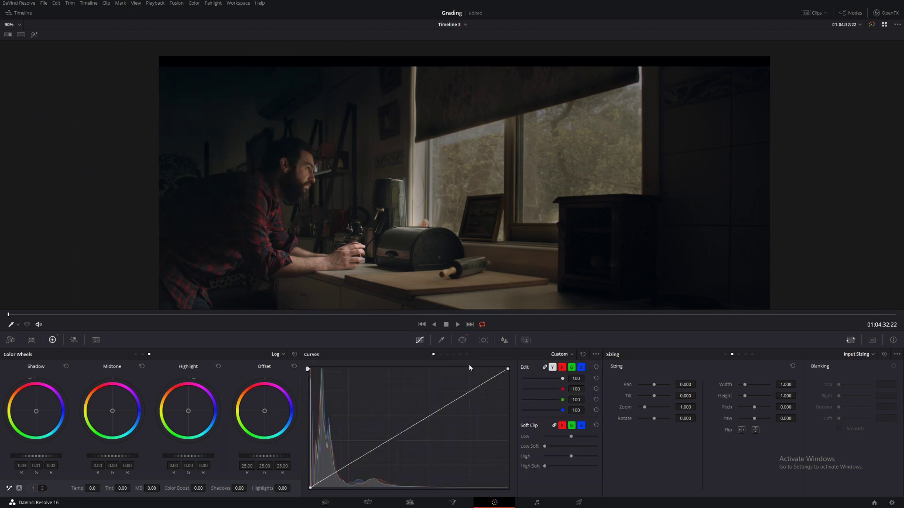
pyautogui.click(460, 355)
pyautogui.click(349, 422)
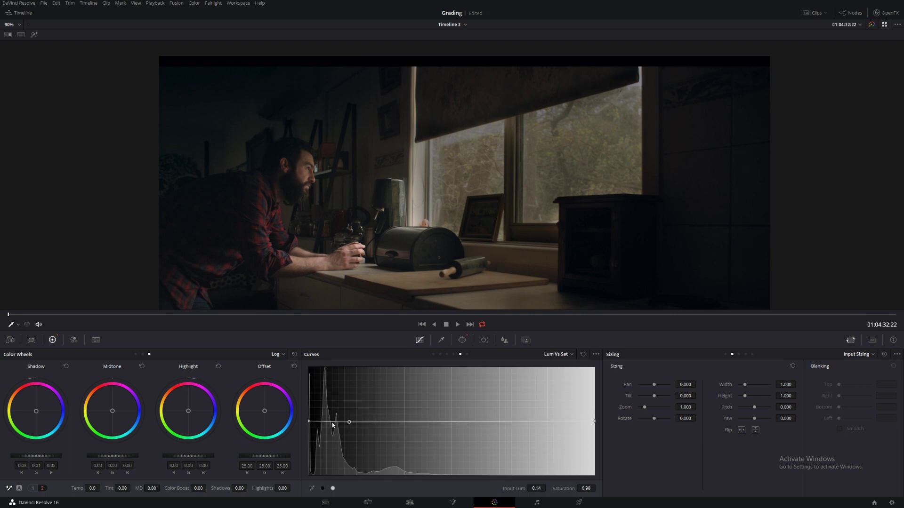